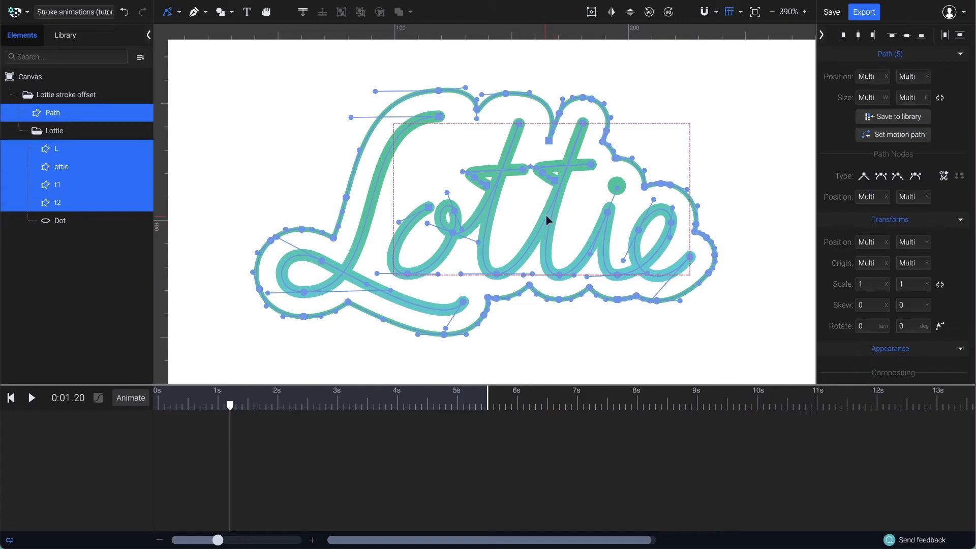
- Look through the Lottie stroke offset group, its outline path and the Lottie subgroup, and switch from node editing to the selection tool
{"action": "left_click", "coordinate": [86, 98]}
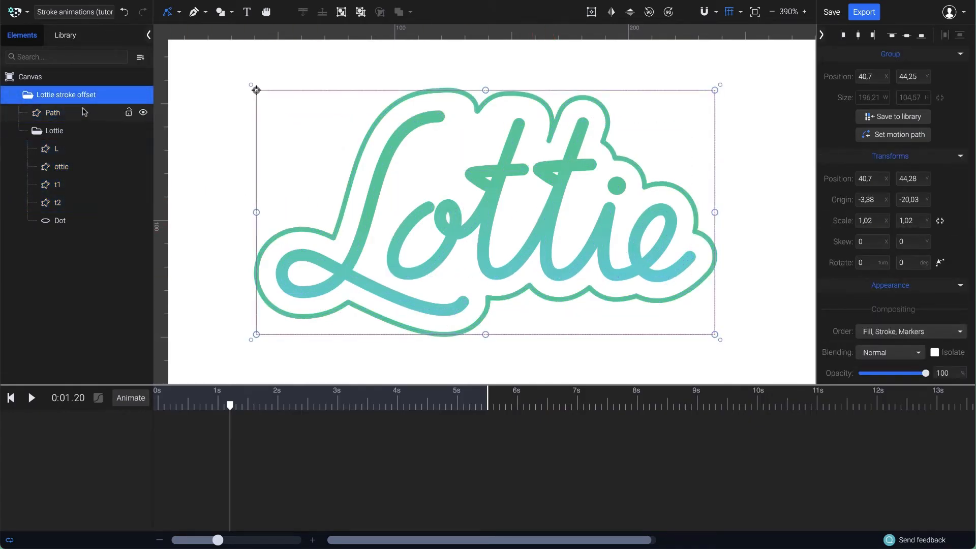
{"action": "left_click", "coordinate": [83, 113]}
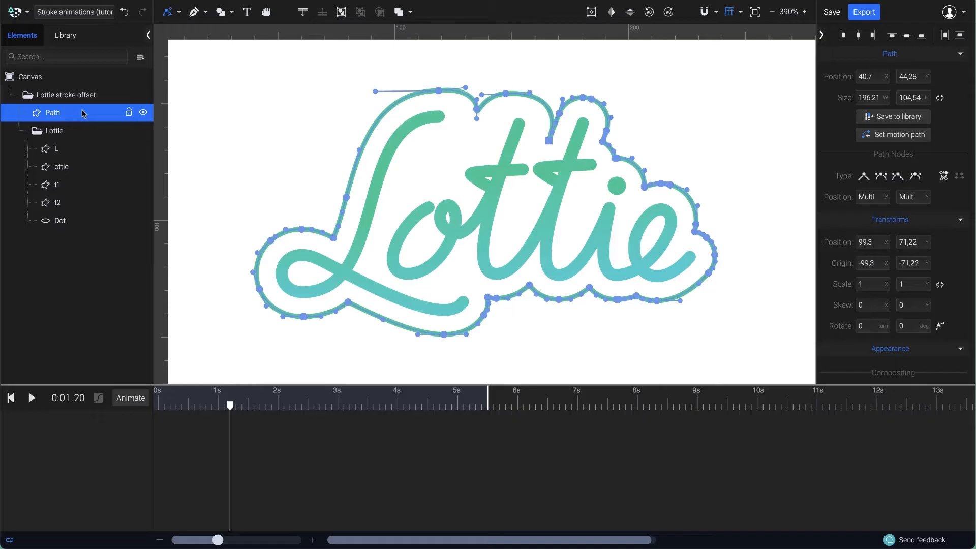
{"action": "left_click", "coordinate": [97, 132]}
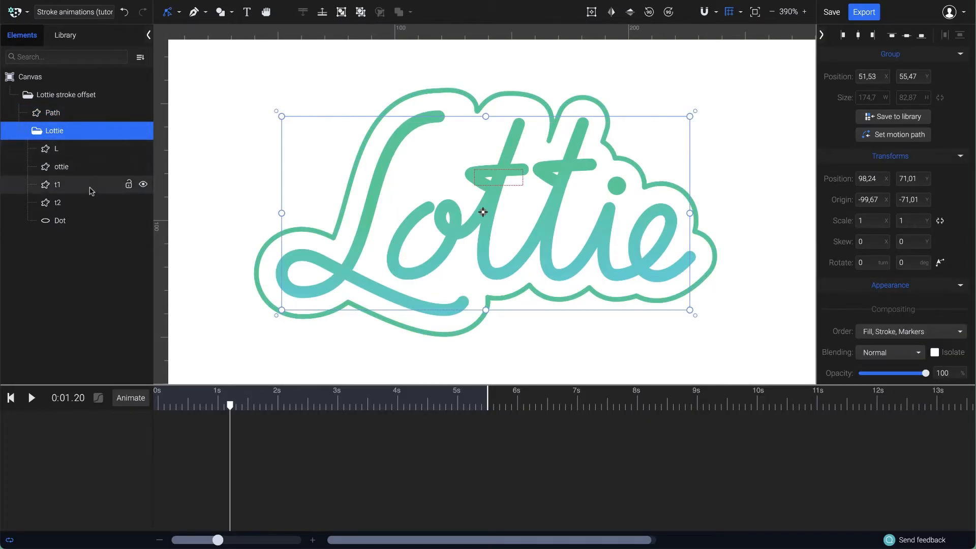
{"action": "left_click", "coordinate": [179, 12]}
{"action": "left_click", "coordinate": [177, 36]}
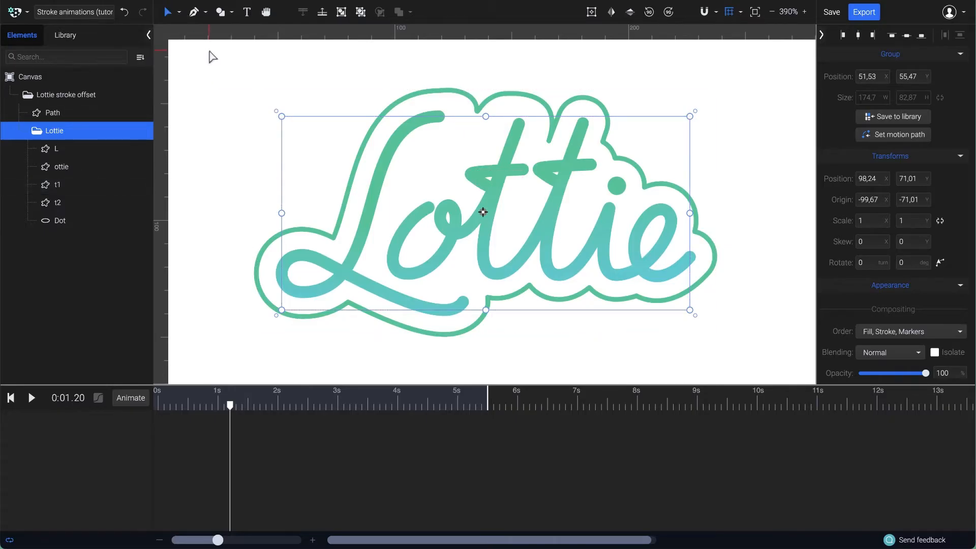
- Turn the outline path around the lettering into a dashed stroke by setting its dashes to 2, 4
{"action": "left_click", "coordinate": [97, 117]}
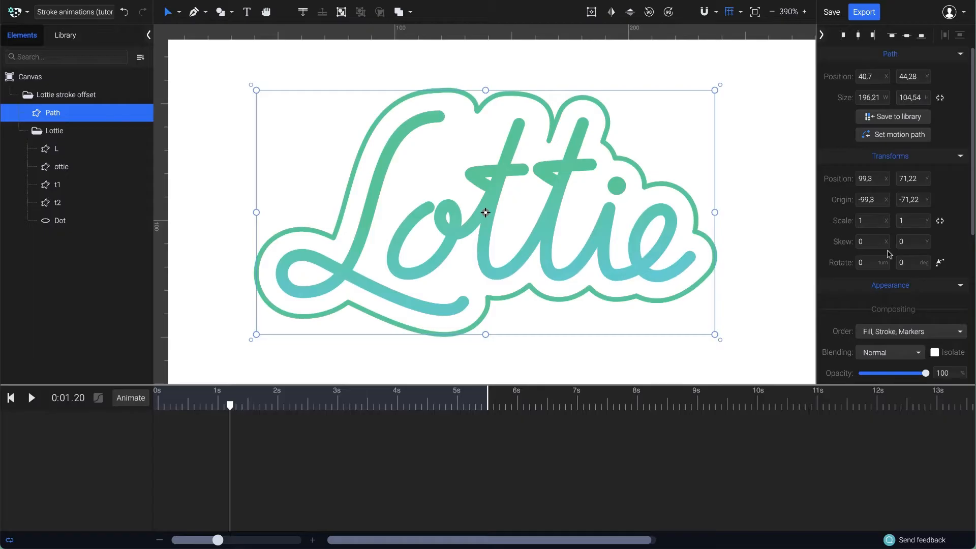
{"action": "scroll", "coordinate": [889, 254], "scroll_direction": "down", "scroll_amount": 5}
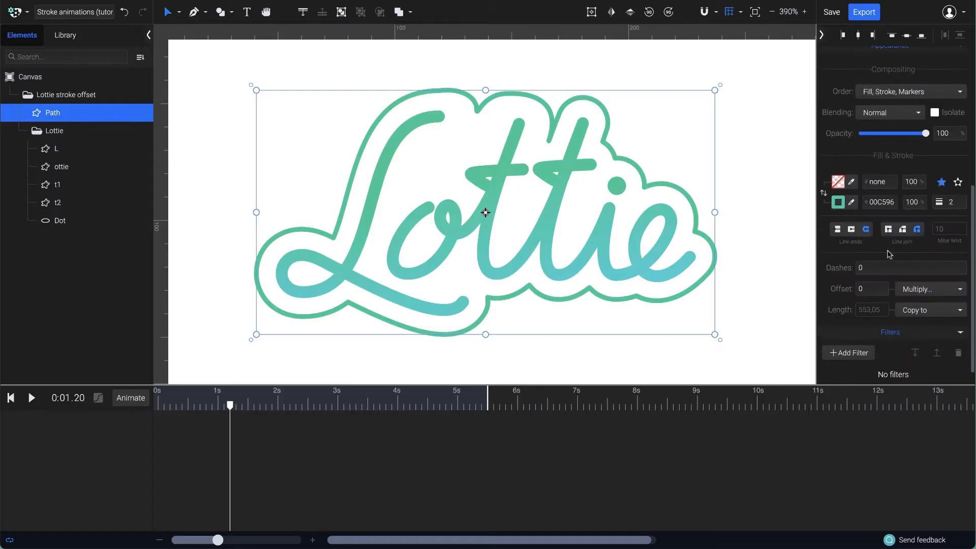
{"action": "left_click", "coordinate": [867, 268]}
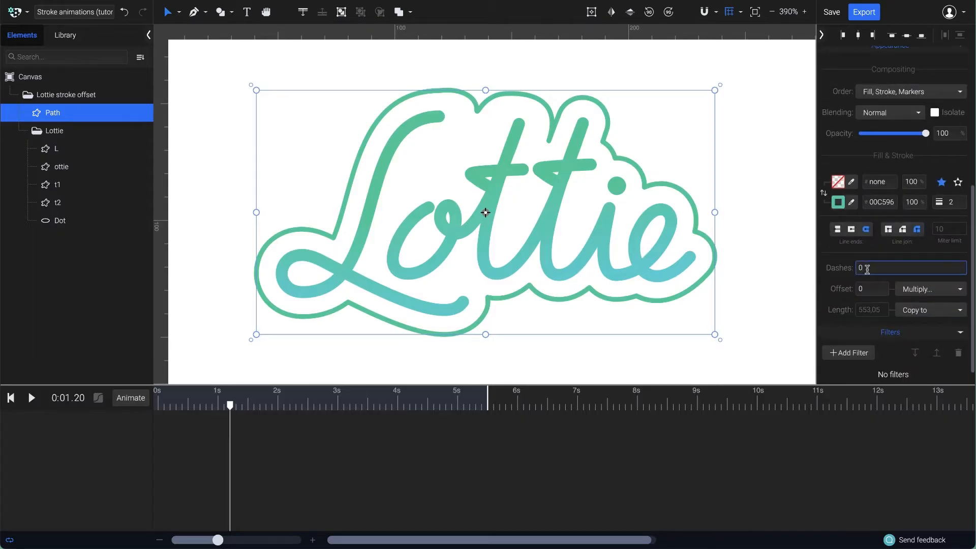
{"action": "key", "text": "BackSpace"}
{"action": "type", "text": "2"}
{"action": "key", "text": "Return"}
{"action": "left_click", "coordinate": [870, 270]}
{"action": "type", "text": ","}
{"action": "type", "text": " 4"}
{"action": "key", "text": "Return"}
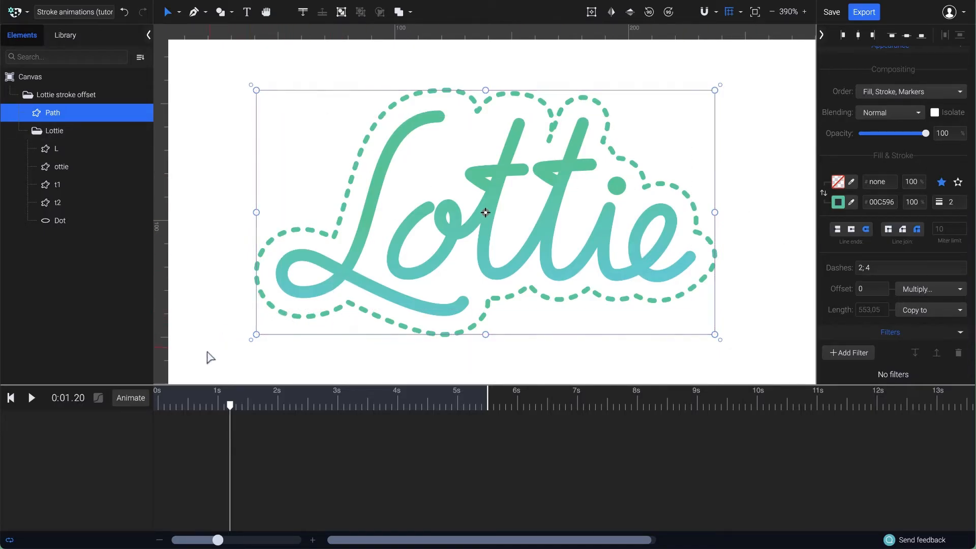
- Add a stroke offset animator to the dashed outline path at 0 s
{"action": "left_click", "coordinate": [160, 405]}
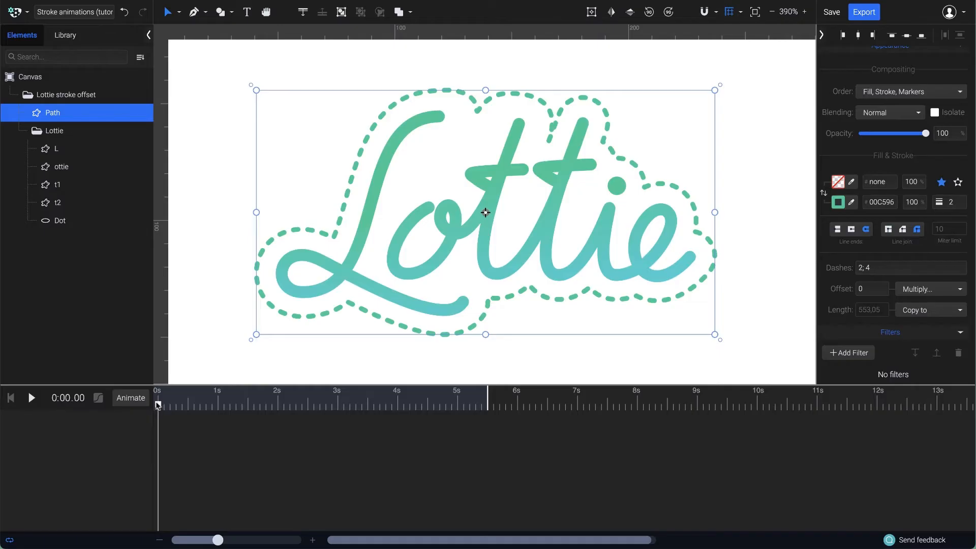
{"action": "left_click", "coordinate": [140, 404]}
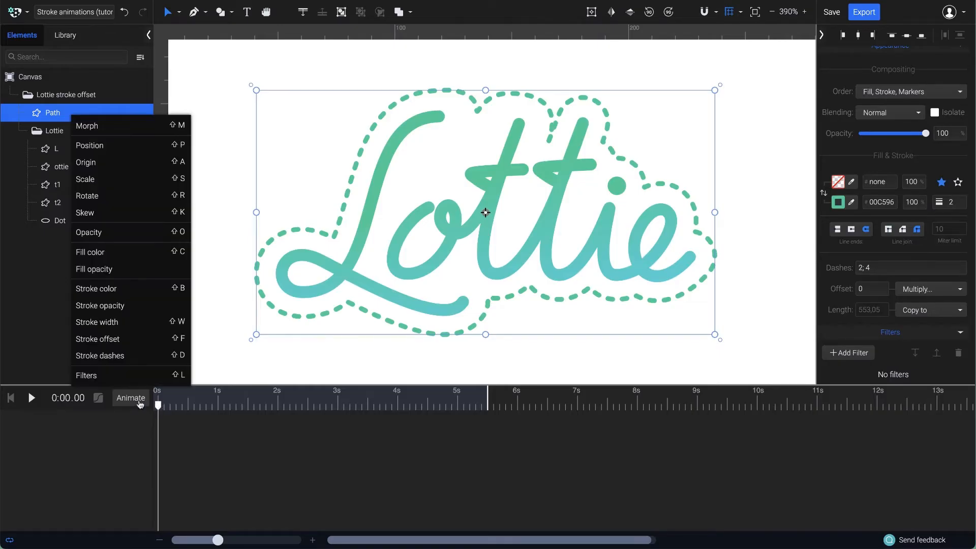
{"action": "left_click", "coordinate": [141, 340]}
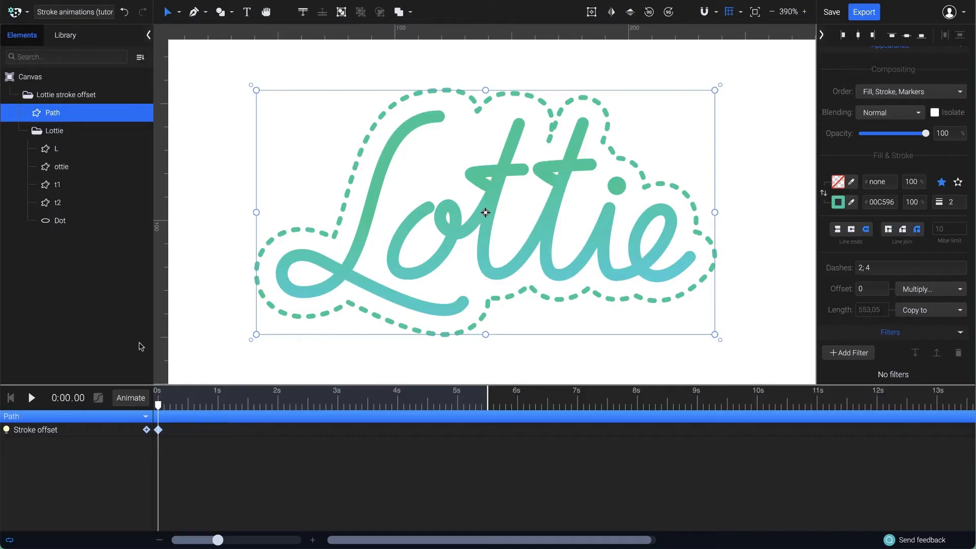
- Create a stroke offset keyframe for the outline path at 5.5 s with an offset of 100
{"action": "left_click_drag", "start_coordinate": [158, 407], "coordinate": [497, 425]}
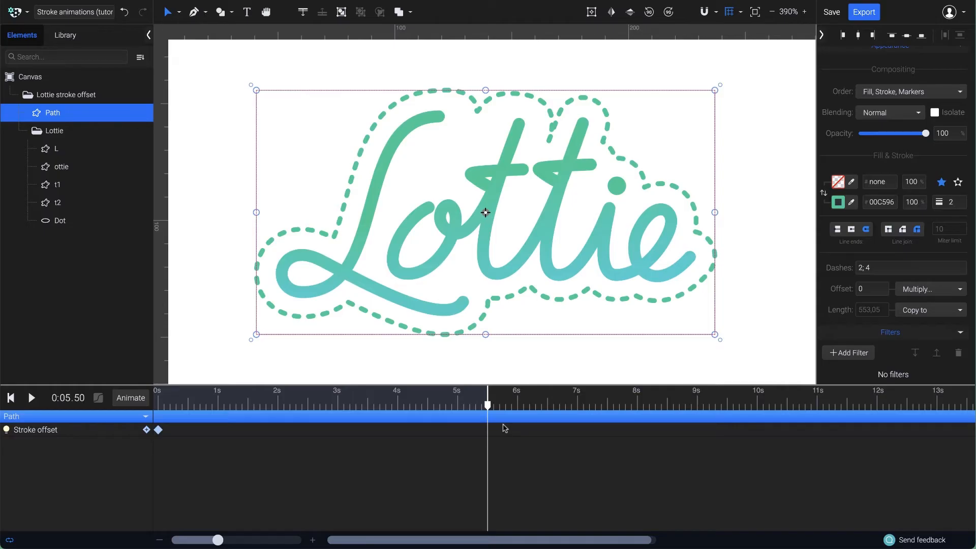
{"action": "left_click", "coordinate": [869, 289]}
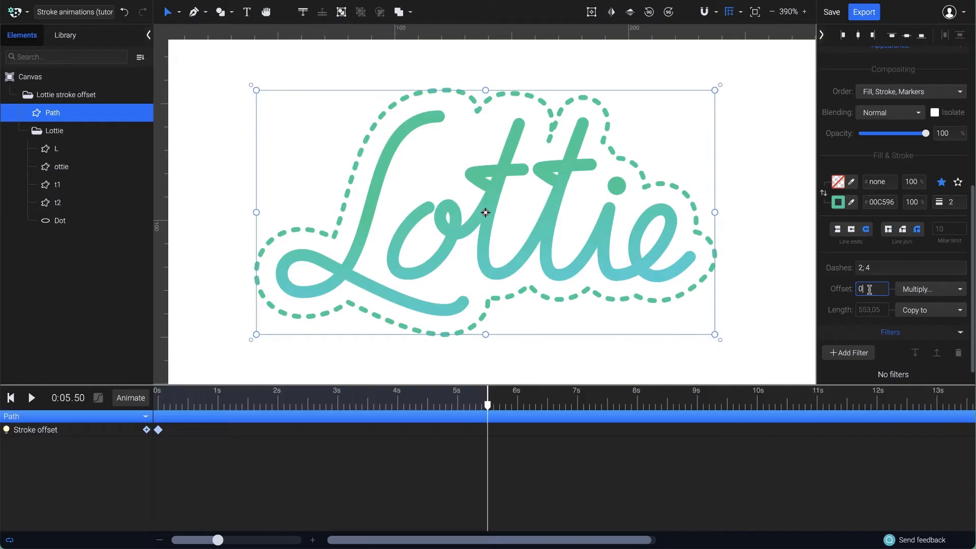
{"action": "key", "text": "BackSpace"}
{"action": "type", "text": "100"}
{"action": "key", "text": "Return"}
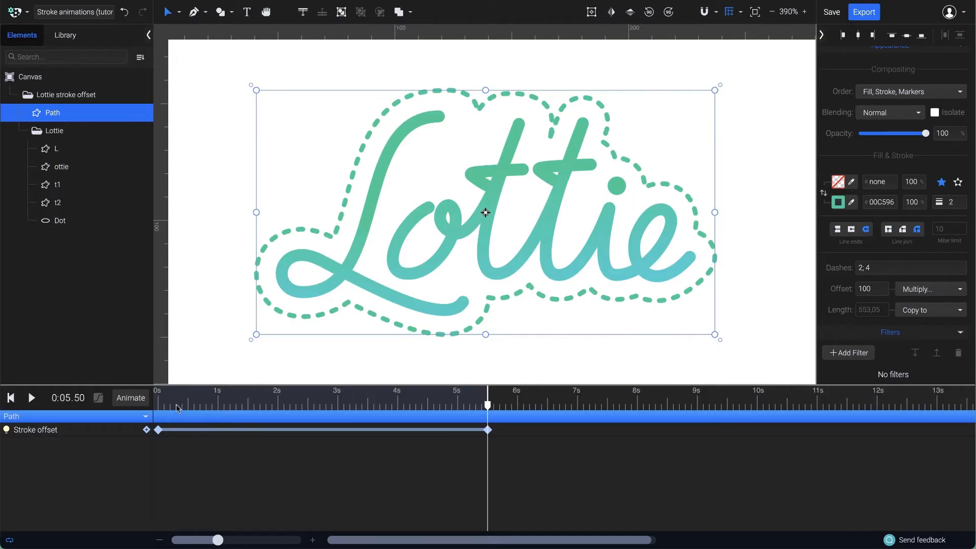
- Play the animation from the start to preview the dashes moving along the outline
{"action": "left_click", "coordinate": [160, 405]}
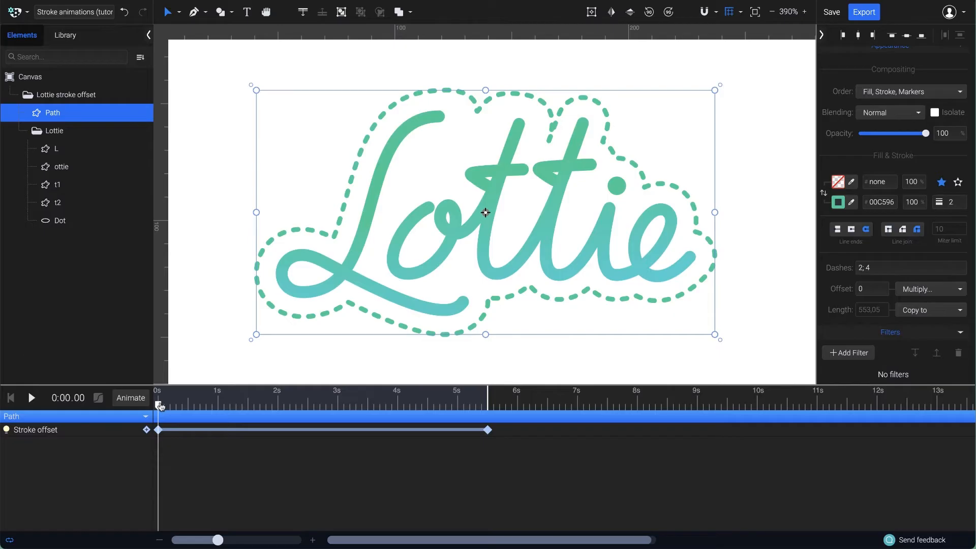
{"action": "key", "text": "space"}
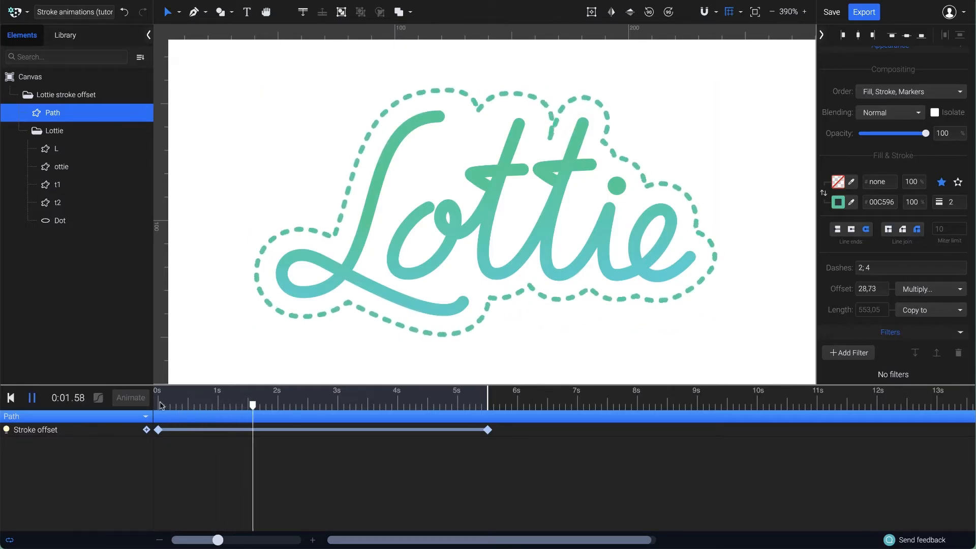
{"action": "key", "text": "space"}
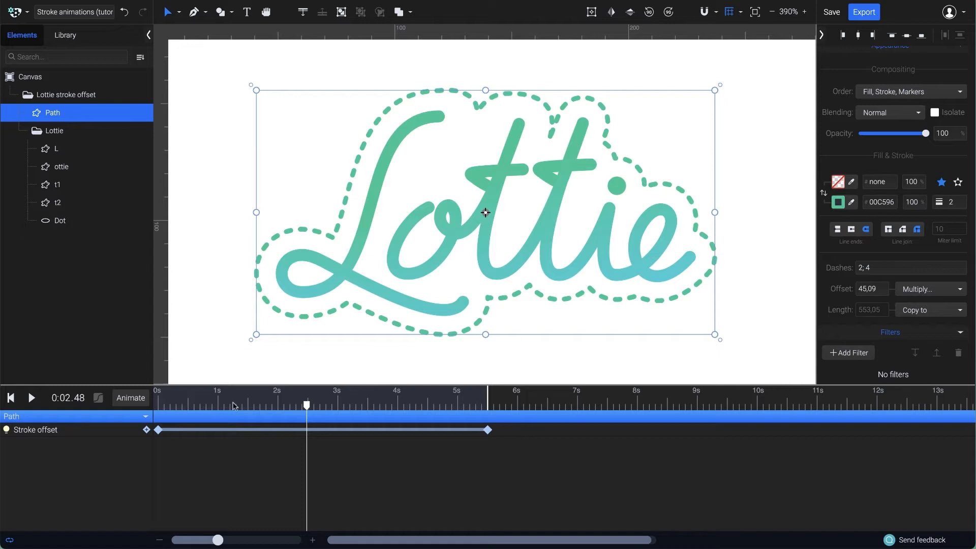
- Add a stroke width animator to the dashed outline path at 1.5 s
{"action": "left_click", "coordinate": [249, 405]}
{"action": "left_click", "coordinate": [130, 400]}
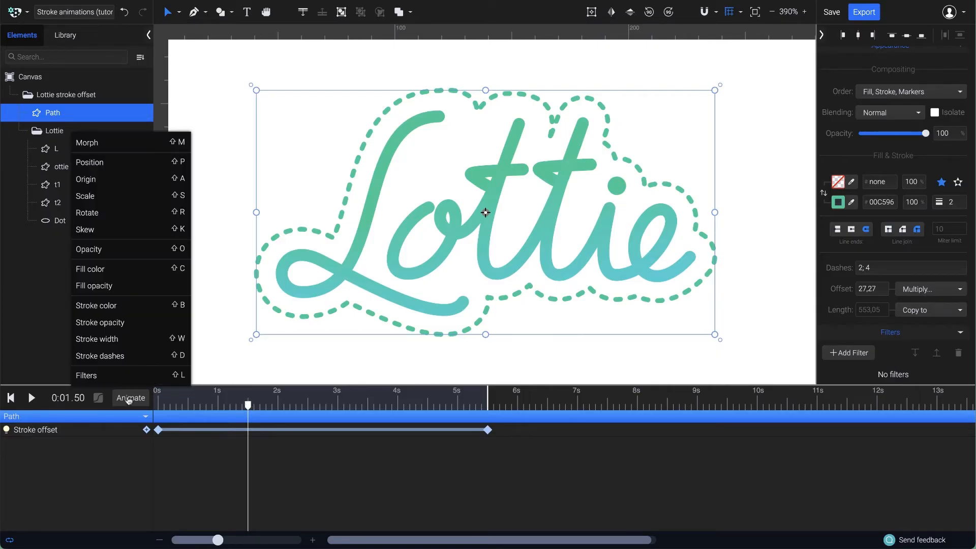
{"action": "left_click", "coordinate": [127, 340]}
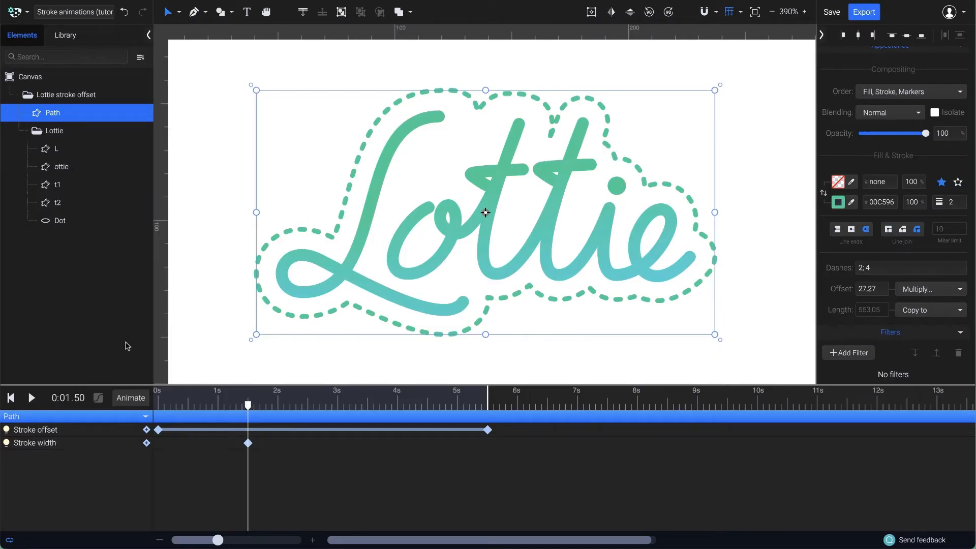
- Create a stroke width keyframe for the outline path at 4 s with a width of 0
{"action": "left_click_drag", "start_coordinate": [248, 405], "coordinate": [398, 408]}
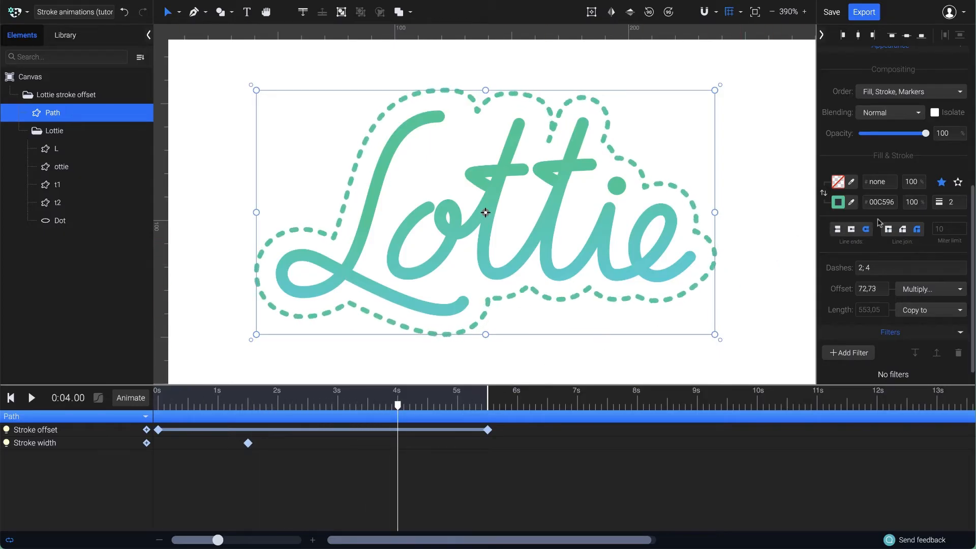
{"action": "left_click", "coordinate": [956, 202]}
{"action": "key", "text": "BackSpace"}
{"action": "type", "text": "0"}
{"action": "key", "text": "Return"}
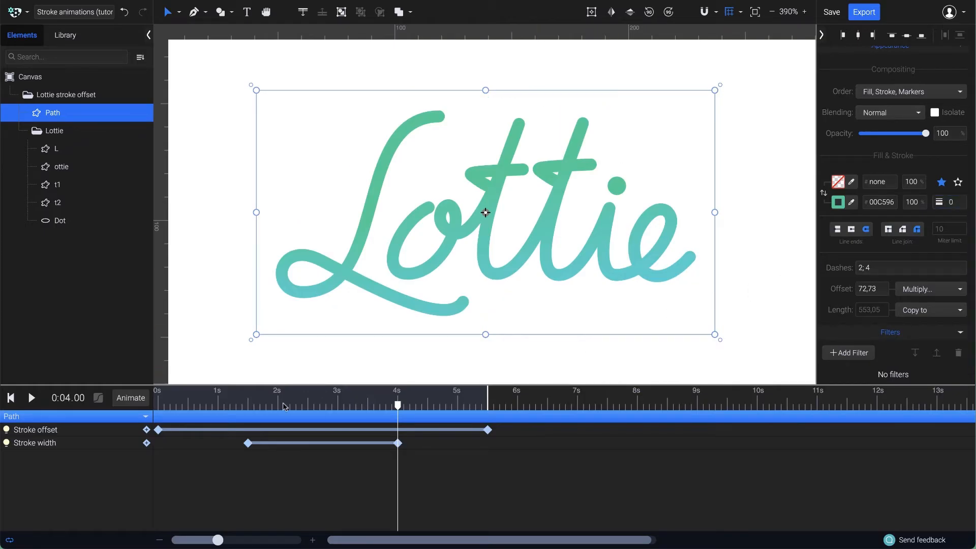
- Play the animation from about 1.5 s to preview the outline thinning out
{"action": "left_click", "coordinate": [245, 404]}
{"action": "key", "text": "space"}
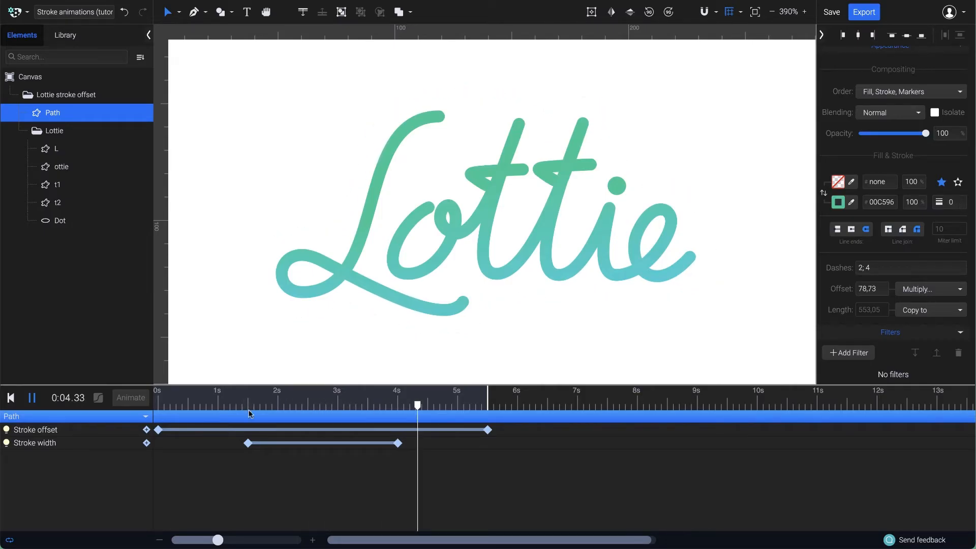
{"action": "key", "text": "space"}
- Move the outline's stroke width keyframes to 3 s and 4.5 s, and play back the new timing
{"action": "left_click_drag", "start_coordinate": [247, 443], "coordinate": [431, 446]}
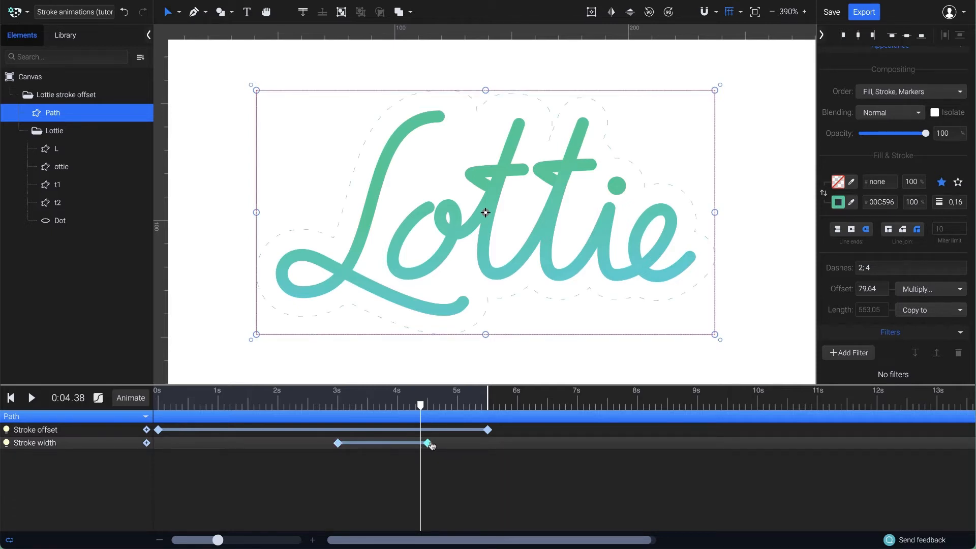
{"action": "left_click", "coordinate": [300, 407]}
{"action": "key", "text": "space"}
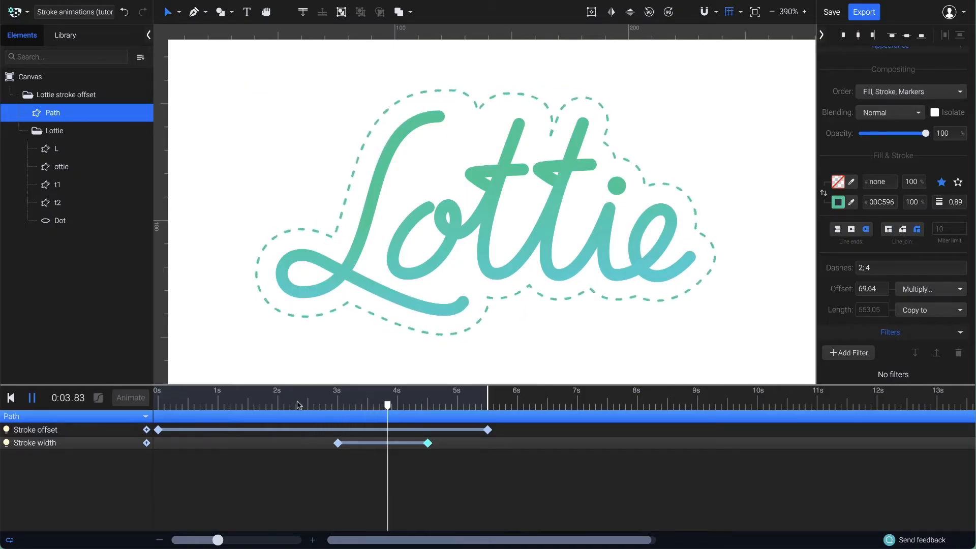
{"action": "key", "text": "space"}
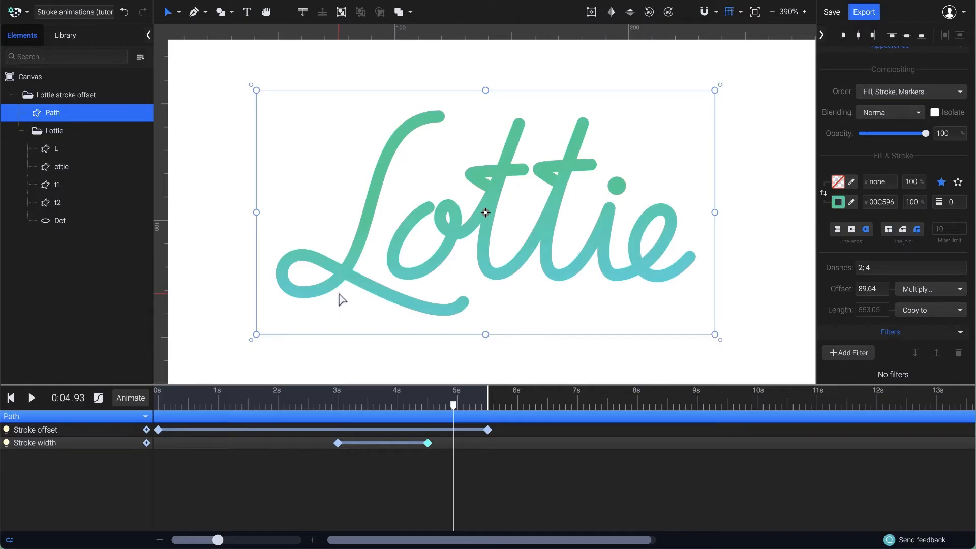
- Add a stroke offset animator to the L path at 1.5 s and copy its length to both offset and dashes
{"action": "left_click", "coordinate": [355, 279]}
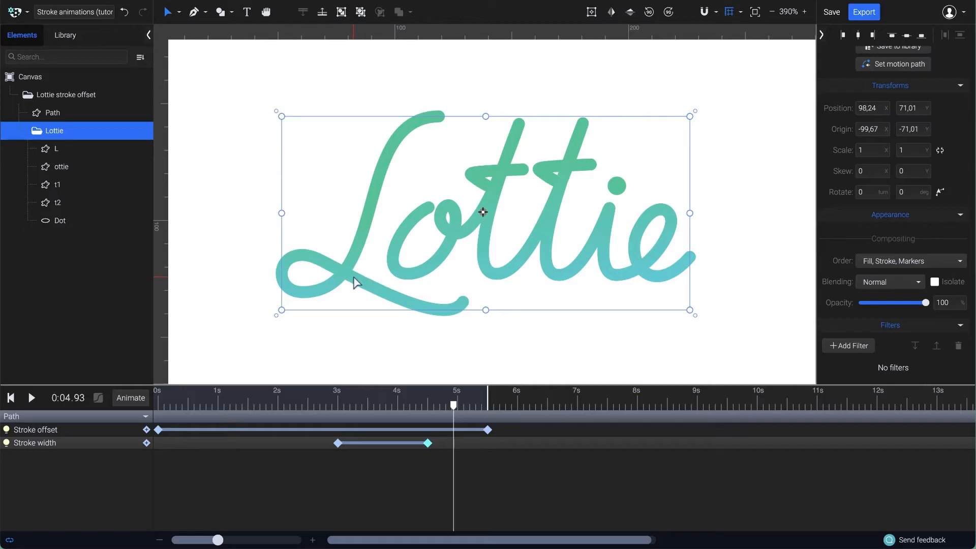
{"action": "left_click", "coordinate": [98, 151]}
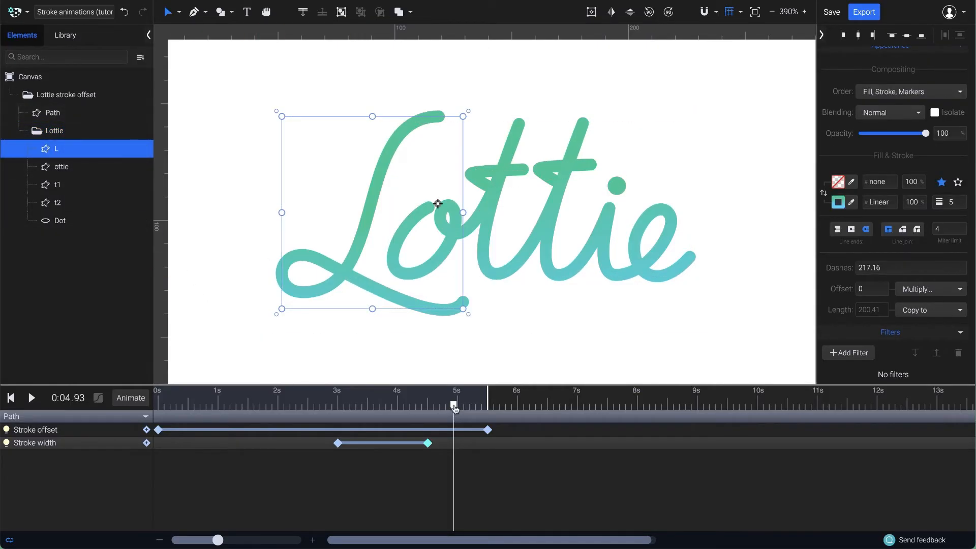
{"action": "left_click_drag", "start_coordinate": [455, 408], "coordinate": [251, 404]}
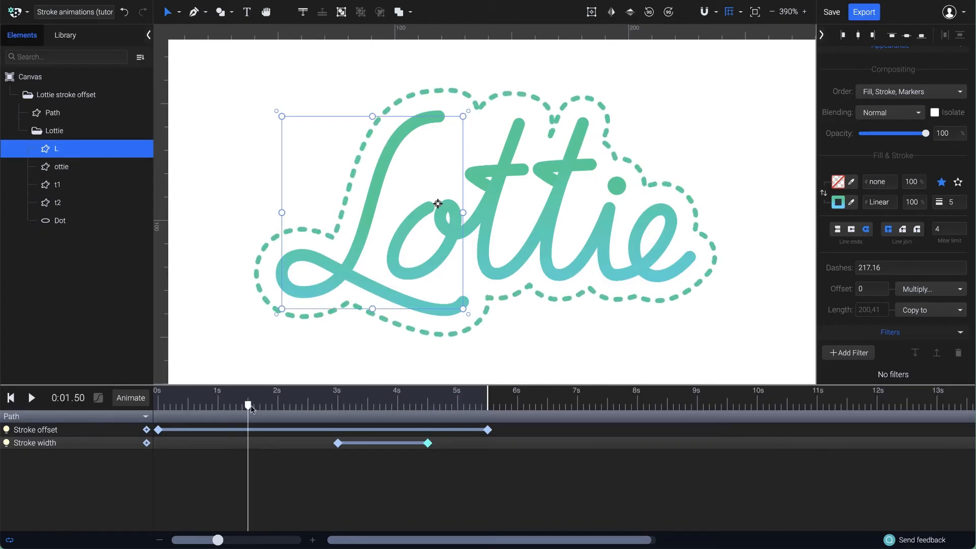
{"action": "left_click", "coordinate": [132, 398]}
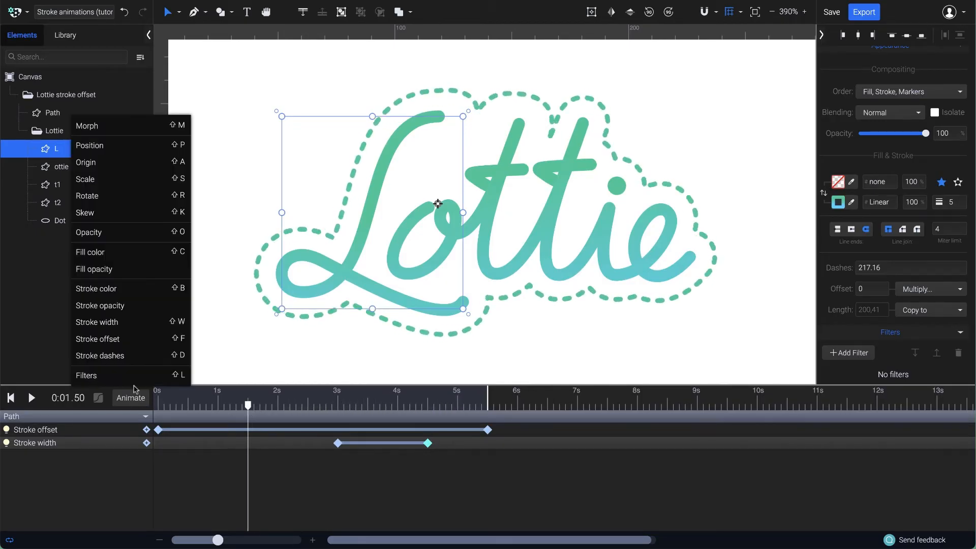
{"action": "left_click", "coordinate": [137, 346]}
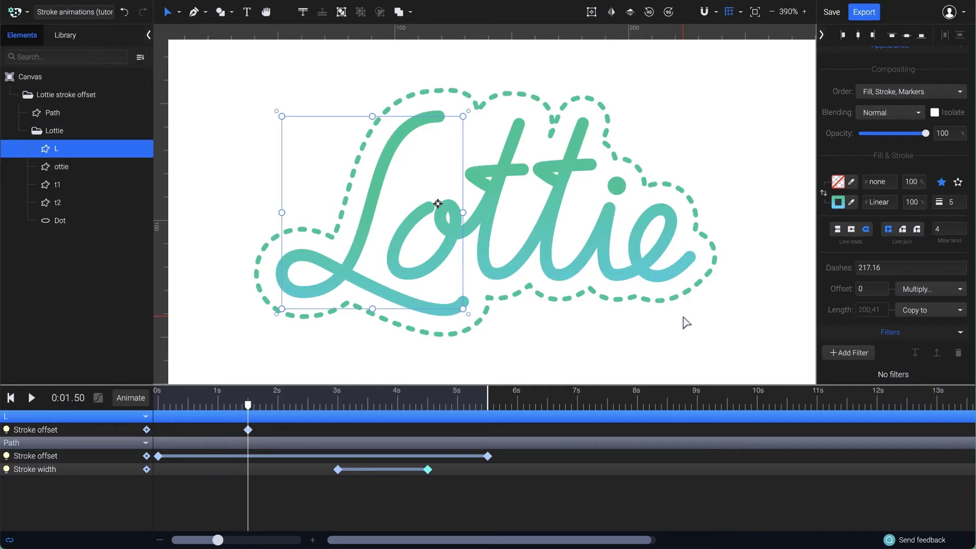
{"action": "left_click", "coordinate": [938, 315]}
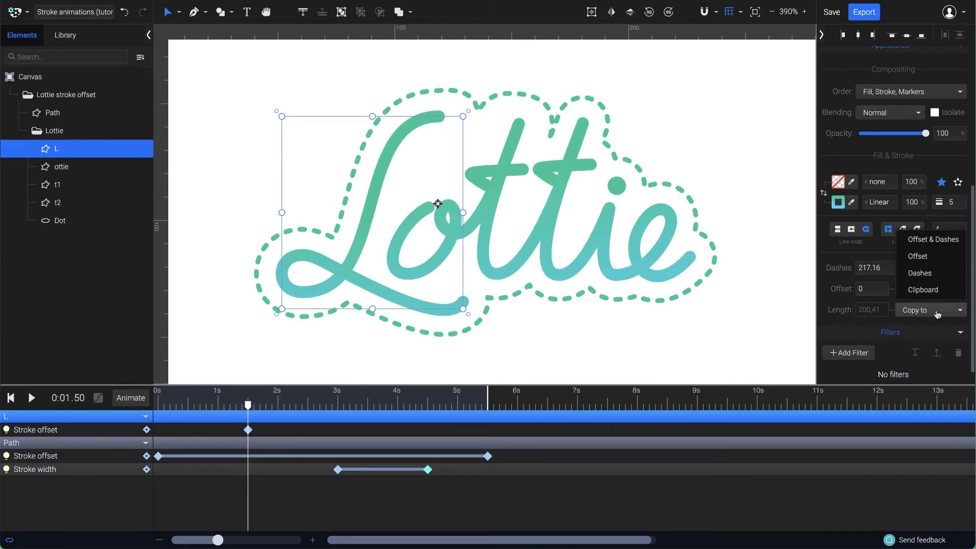
{"action": "left_click", "coordinate": [938, 247]}
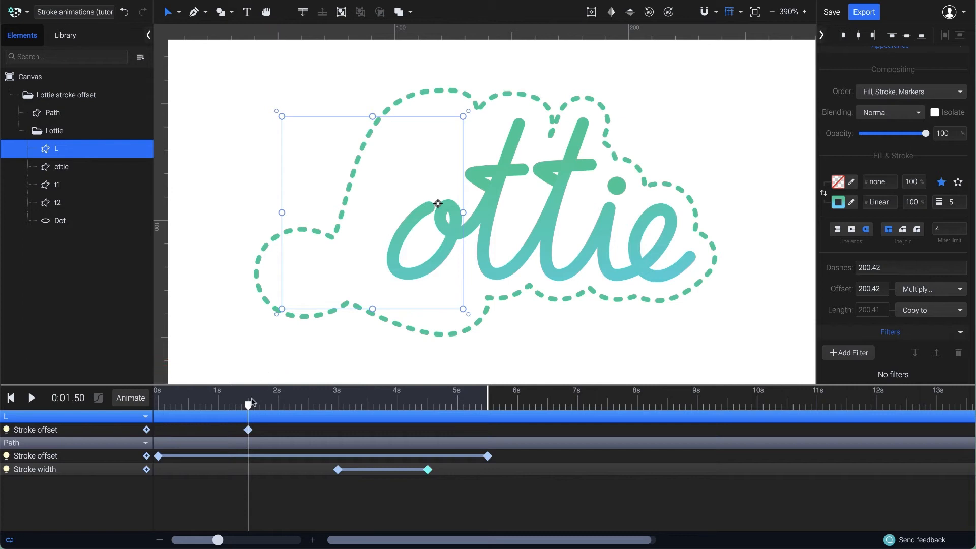
- Create a stroke offset keyframe for the L path at 3 s with an offset of 0, and preview the letter drawing itself
{"action": "left_click_drag", "start_coordinate": [251, 405], "coordinate": [337, 405]}
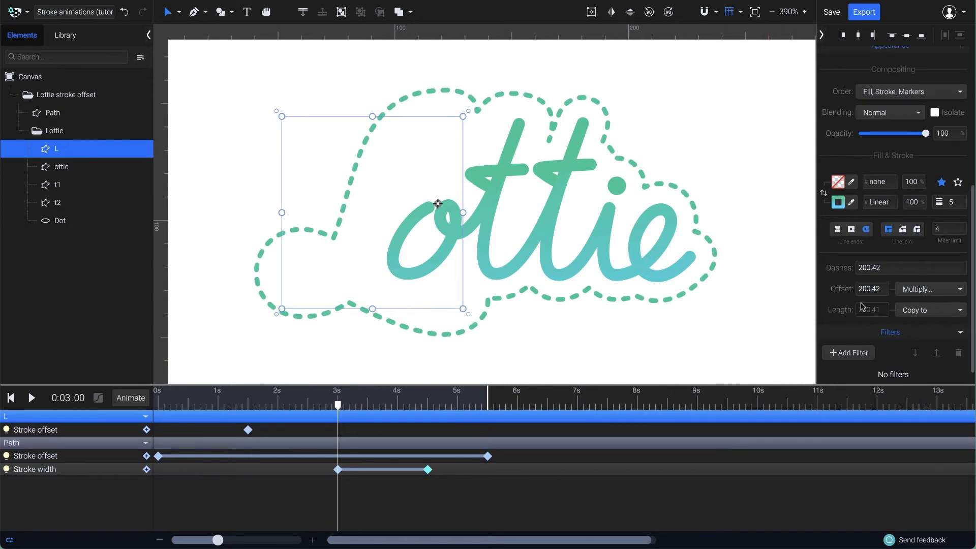
{"action": "left_click_drag", "start_coordinate": [881, 289], "coordinate": [858, 290]}
{"action": "type", "text": "0"}
{"action": "key", "text": "Return"}
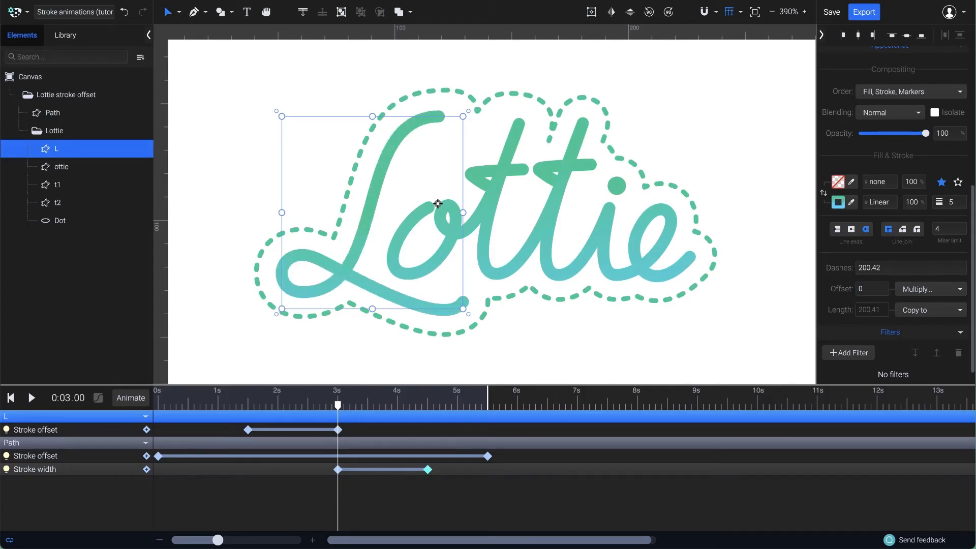
{"action": "left_click", "coordinate": [238, 405]}
{"action": "key", "text": "space"}
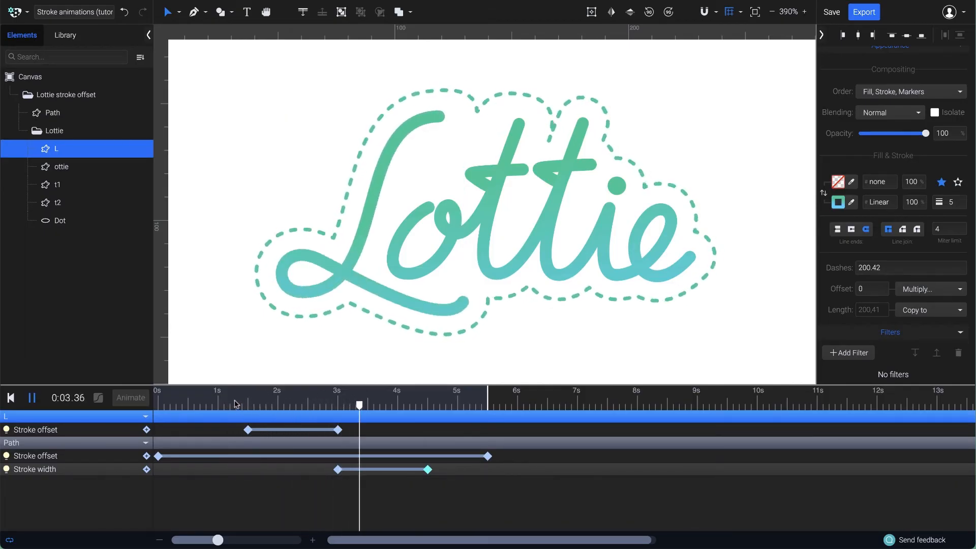
- Add a stroke offset animator to the ottie path at 2 s and copy its length to both offset and dashes
{"action": "key", "text": "space"}
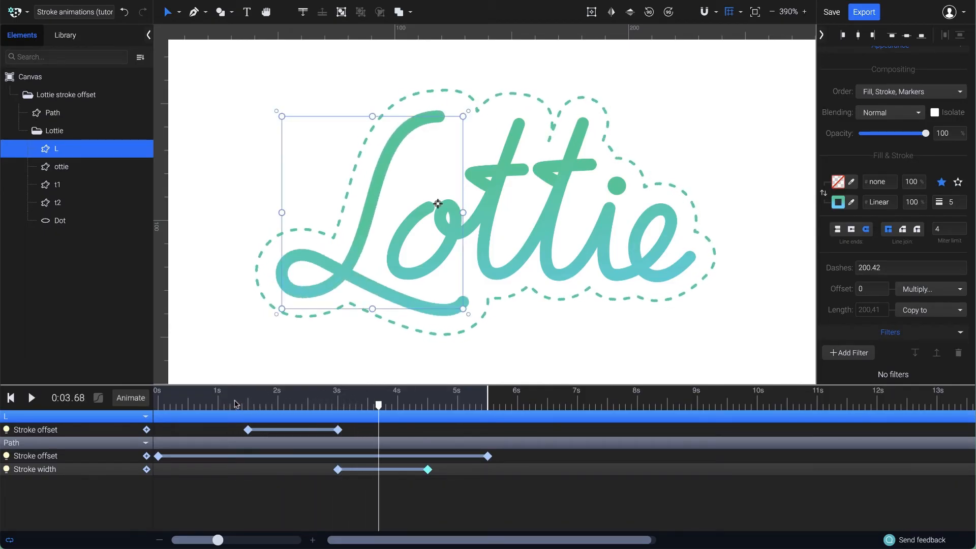
{"action": "left_click", "coordinate": [78, 166]}
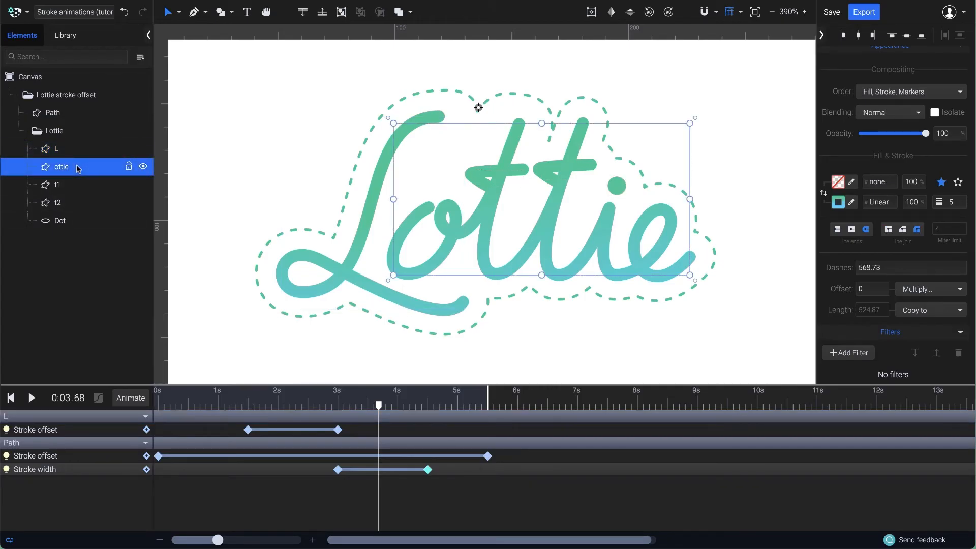
{"action": "left_click", "coordinate": [277, 401]}
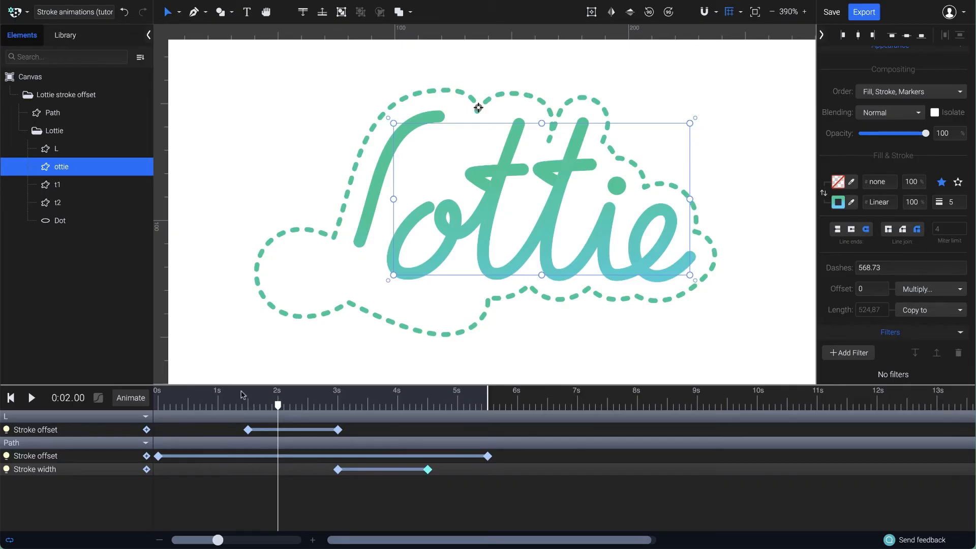
{"action": "left_click", "coordinate": [132, 398]}
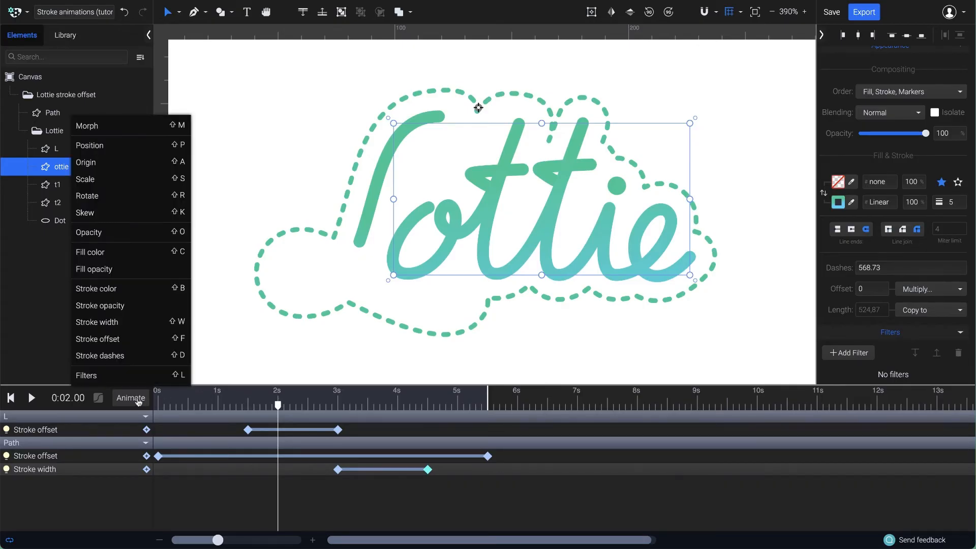
{"action": "left_click", "coordinate": [148, 341]}
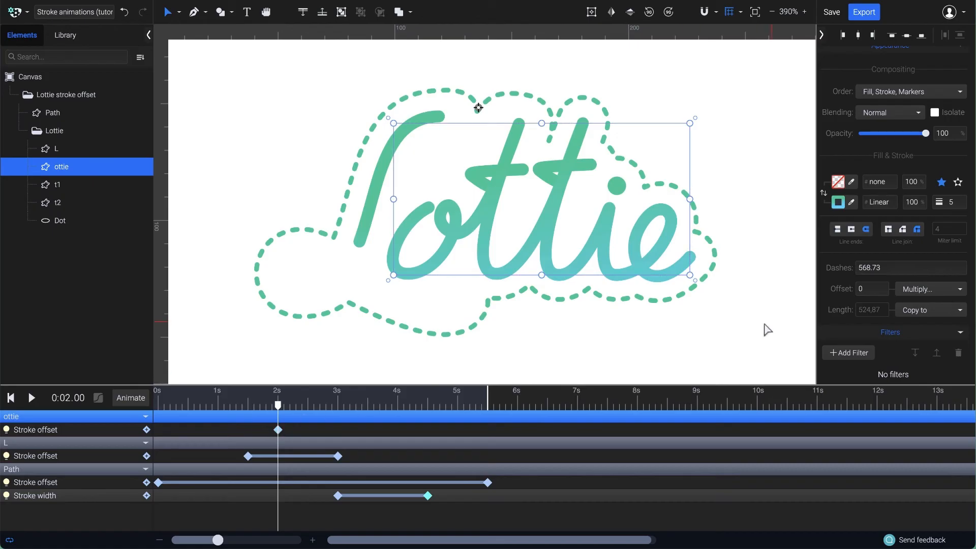
{"action": "left_click", "coordinate": [920, 311]}
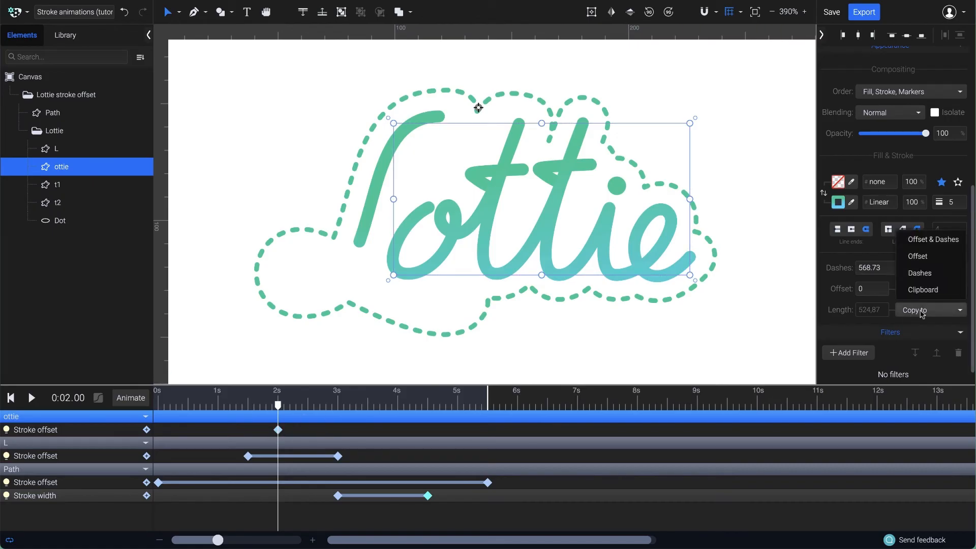
{"action": "left_click", "coordinate": [933, 239]}
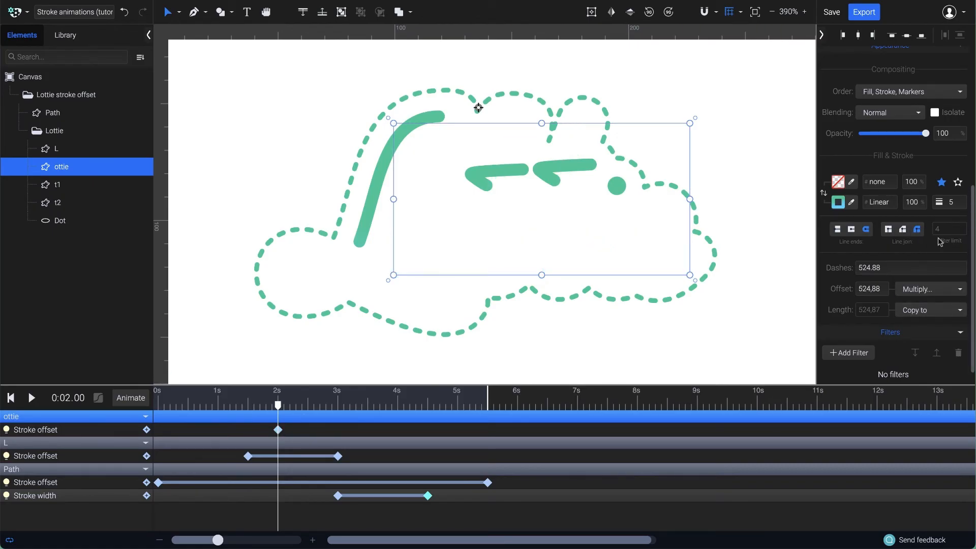
- Create a stroke offset keyframe for the ottie path at 4.5 s with an offset of 0, and preview the letters drawing
{"action": "left_click", "coordinate": [427, 406]}
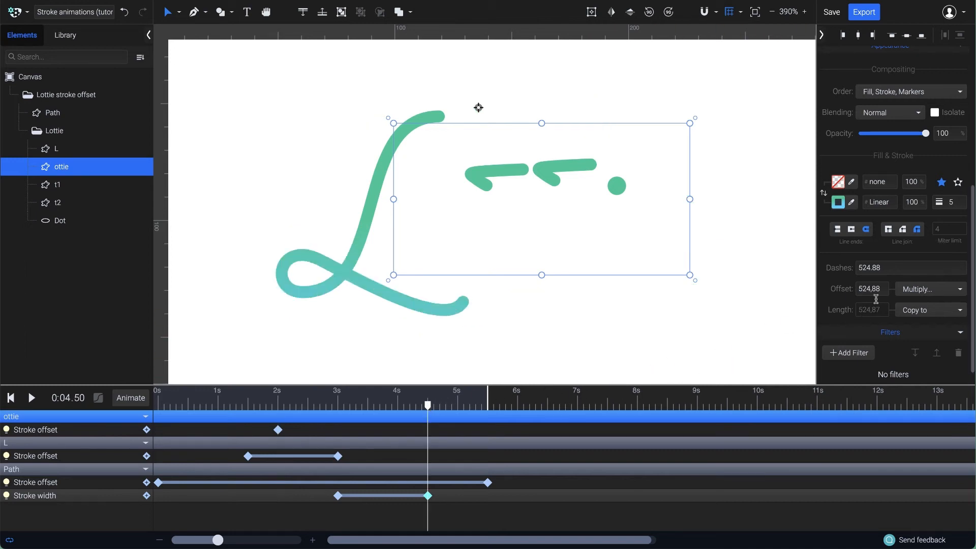
{"action": "left_click_drag", "start_coordinate": [884, 285], "coordinate": [851, 293]}
{"action": "type", "text": "0"}
{"action": "key", "text": "Return"}
{"action": "left_click", "coordinate": [271, 406]}
{"action": "key", "text": "space"}
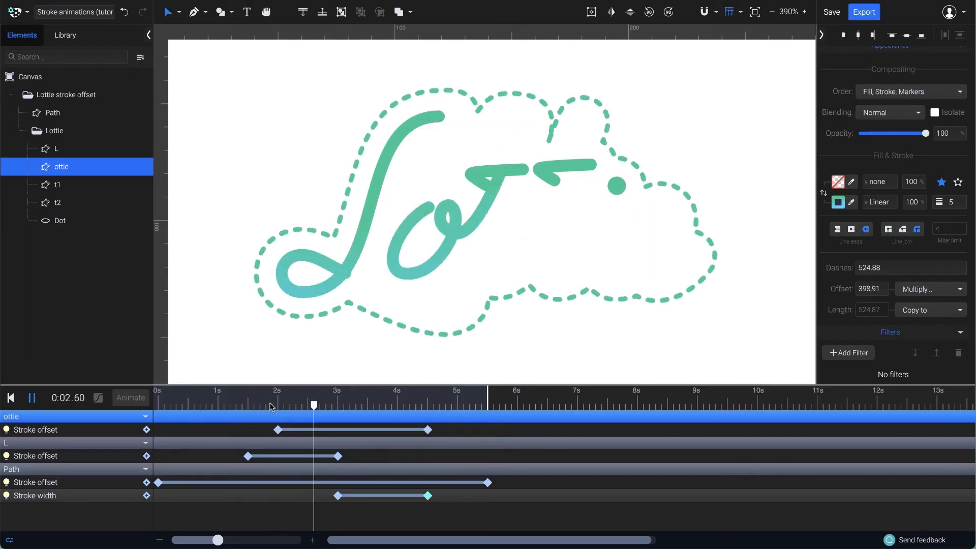
{"action": "key", "text": "space"}
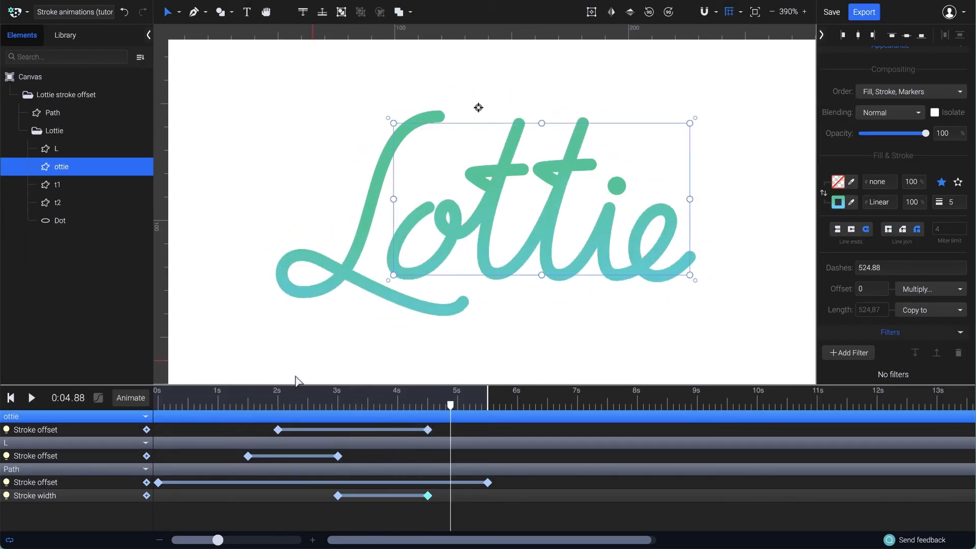
- Add a stroke offset animator to the t1 crossbar at 3.5 s and copy its length to both offset and dashes
{"action": "left_click", "coordinate": [474, 181]}
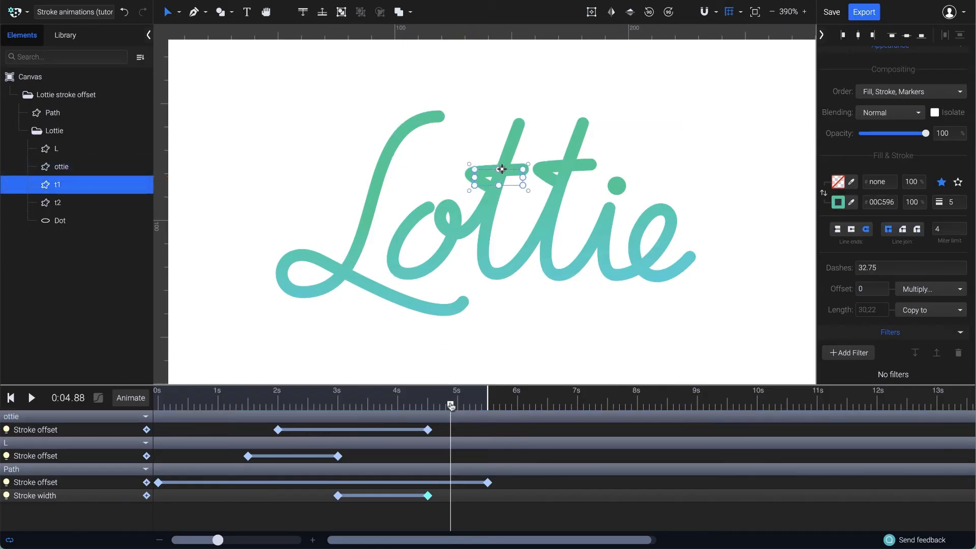
{"action": "left_click_drag", "start_coordinate": [451, 405], "coordinate": [367, 405]}
{"action": "left_click", "coordinate": [140, 399]}
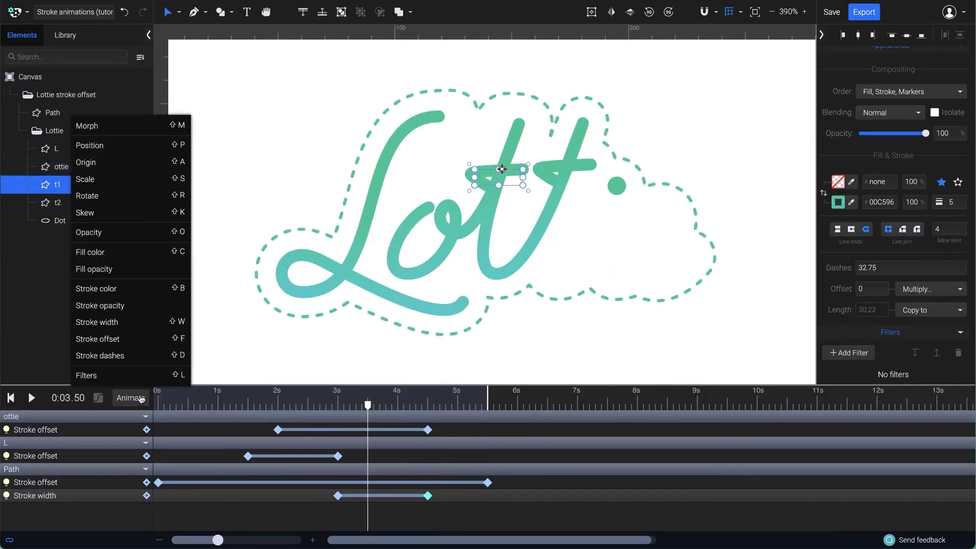
{"action": "left_click", "coordinate": [128, 339]}
{"action": "left_click", "coordinate": [952, 314]}
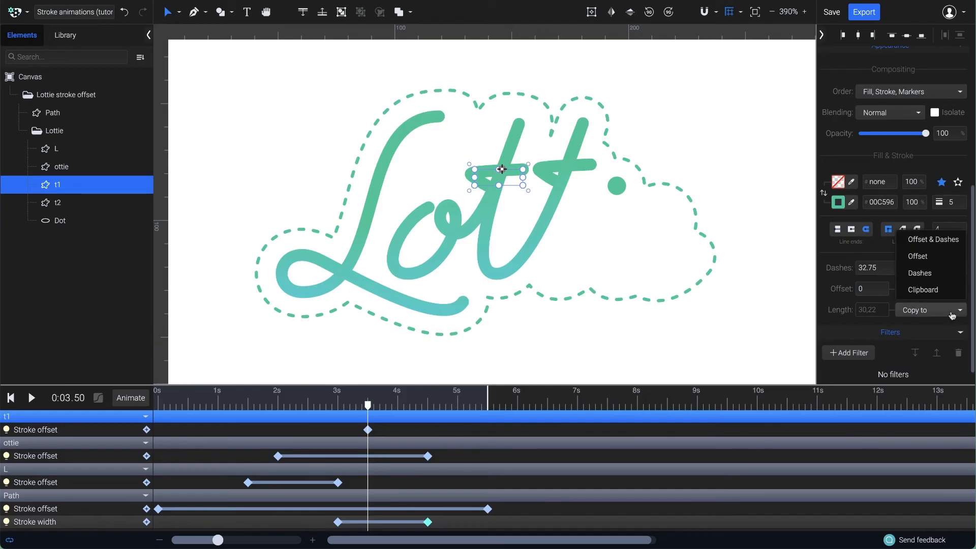
{"action": "left_click", "coordinate": [946, 246]}
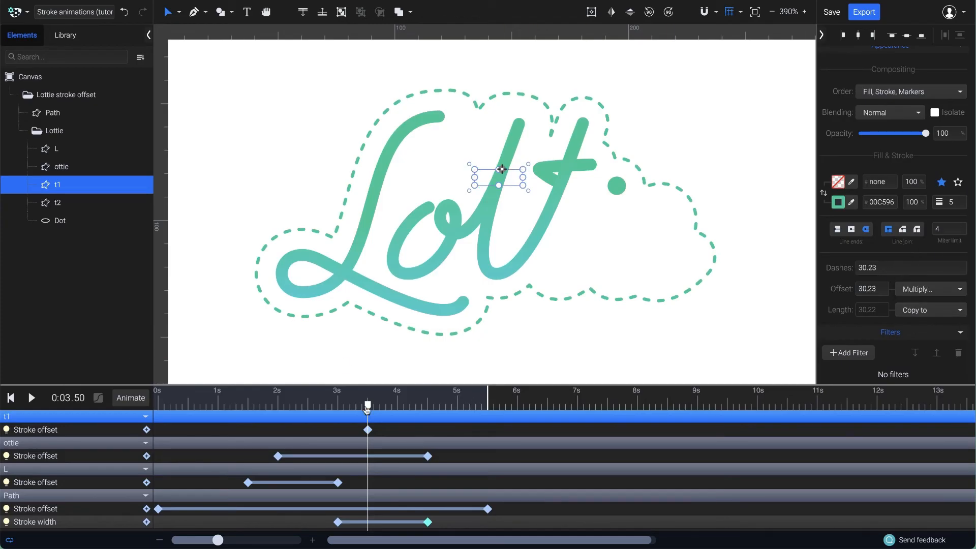
- Create a stroke offset keyframe for the t1 crossbar at 4 s with an offset of 0
{"action": "left_click_drag", "start_coordinate": [368, 408], "coordinate": [399, 406]}
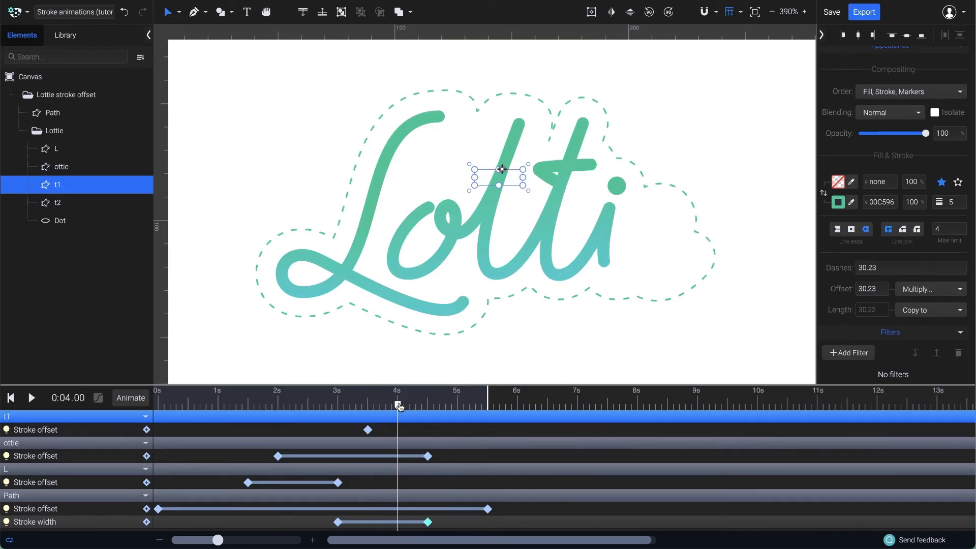
{"action": "left_click", "coordinate": [856, 290]}
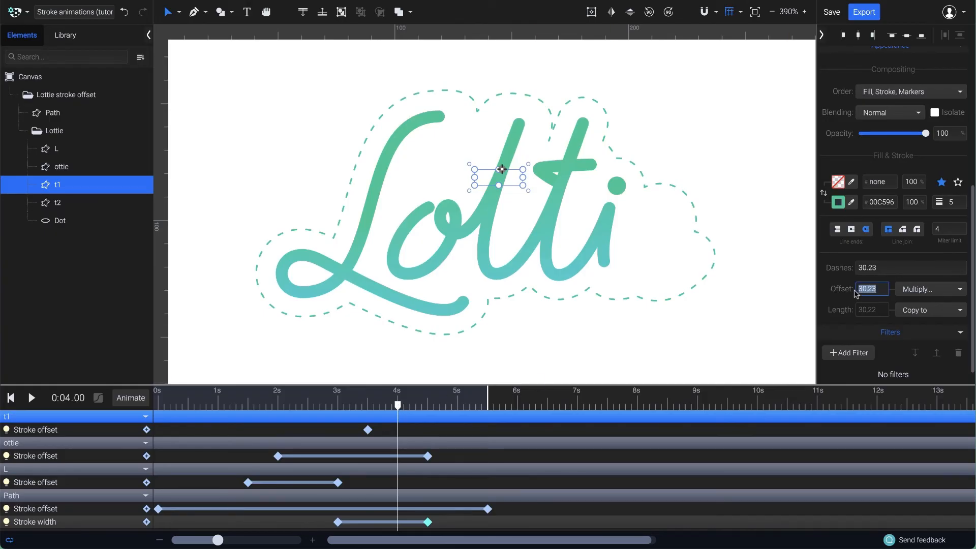
{"action": "type", "text": "0"}
{"action": "key", "text": "Return"}
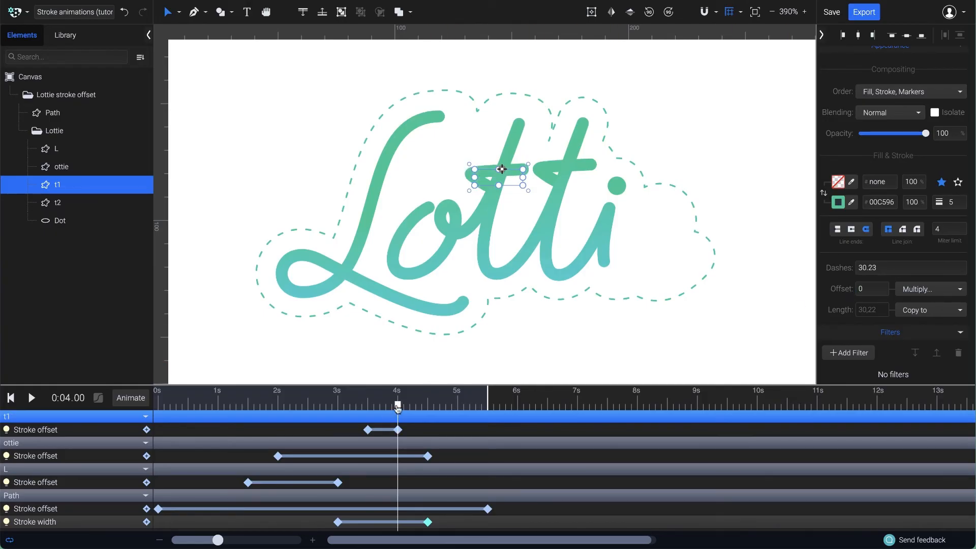
{"action": "mouse_move", "coordinate": [398, 407]}
{"action": "left_mouse_down"}
{"action": "mouse_move", "coordinate": [369, 405]}
{"action": "mouse_move", "coordinate": [398, 407]}
{"action": "left_mouse_up"}
- Replace the t2 path with a duplicate of the animated t1 crossbar
{"action": "left_click", "coordinate": [92, 205]}
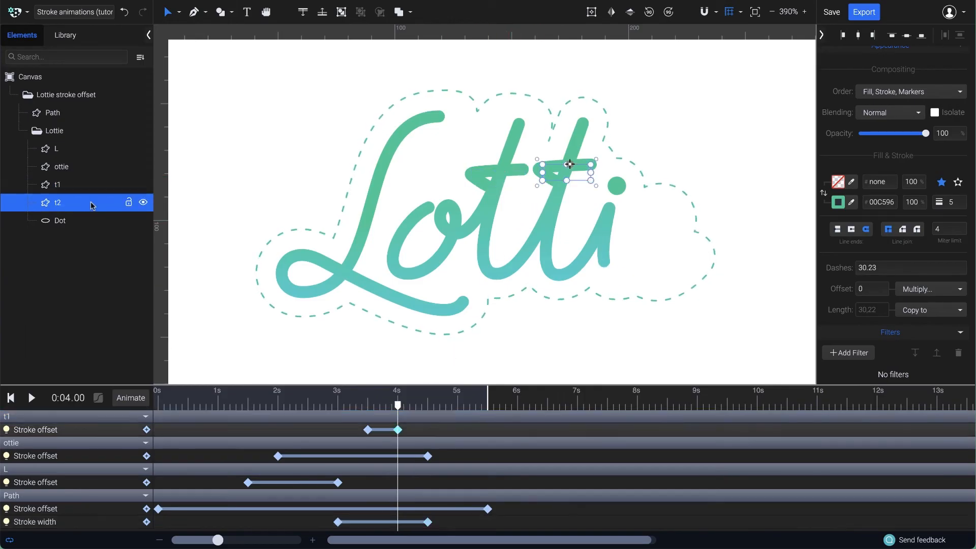
{"action": "key", "text": "Delete"}
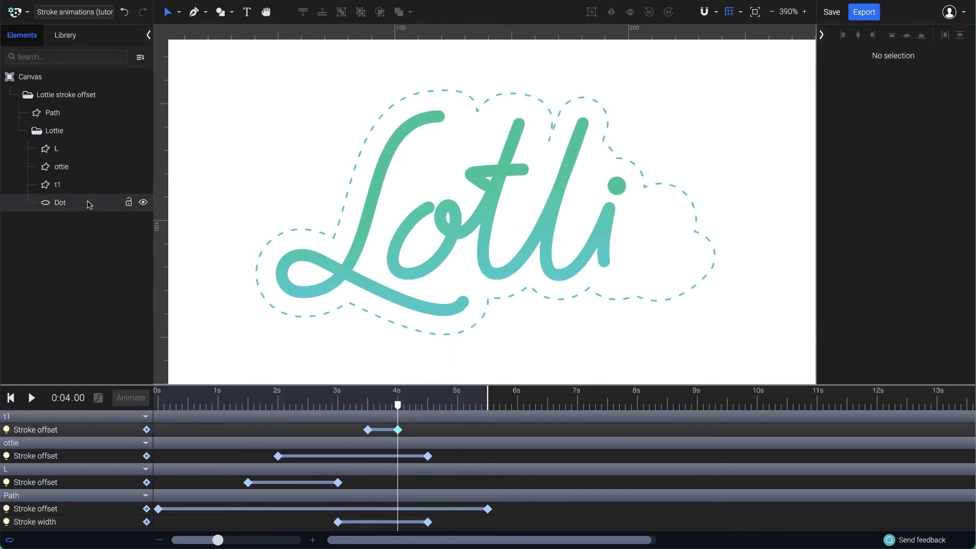
{"action": "left_click", "coordinate": [85, 186]}
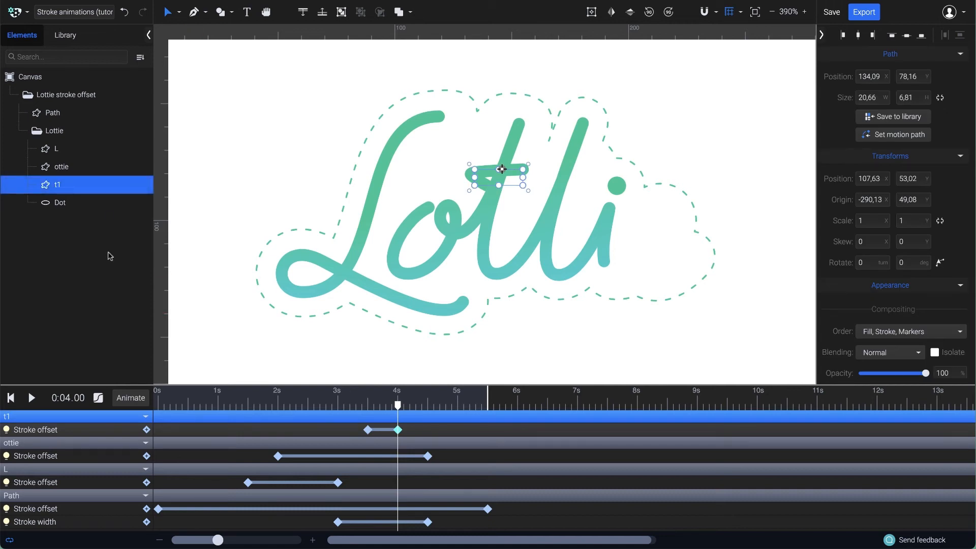
{"action": "key", "text": "ctrl+d"}
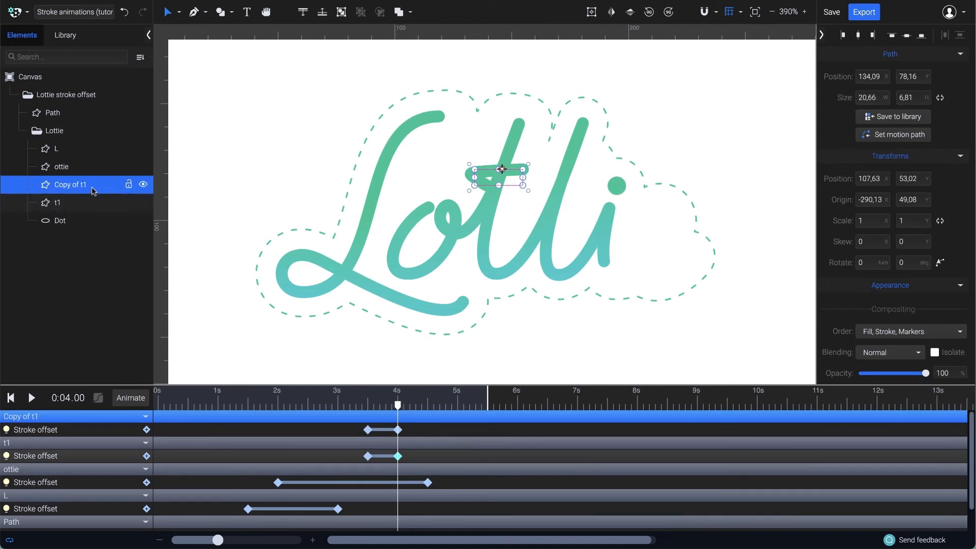
- Rename the duplicated crossbar t2 and move it onto the stem of the second t
{"action": "double_click", "coordinate": [85, 186]}
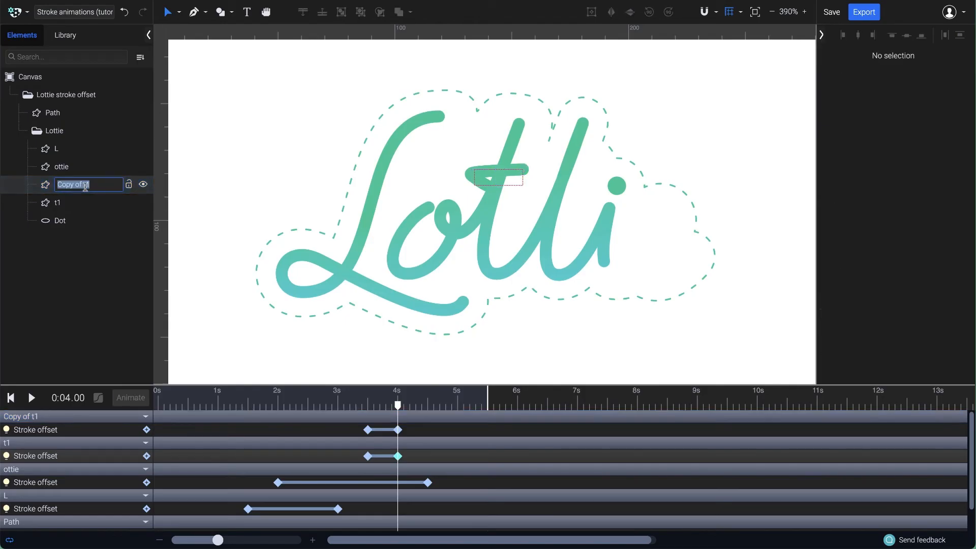
{"action": "type", "text": "t2"}
{"action": "key", "text": "Return"}
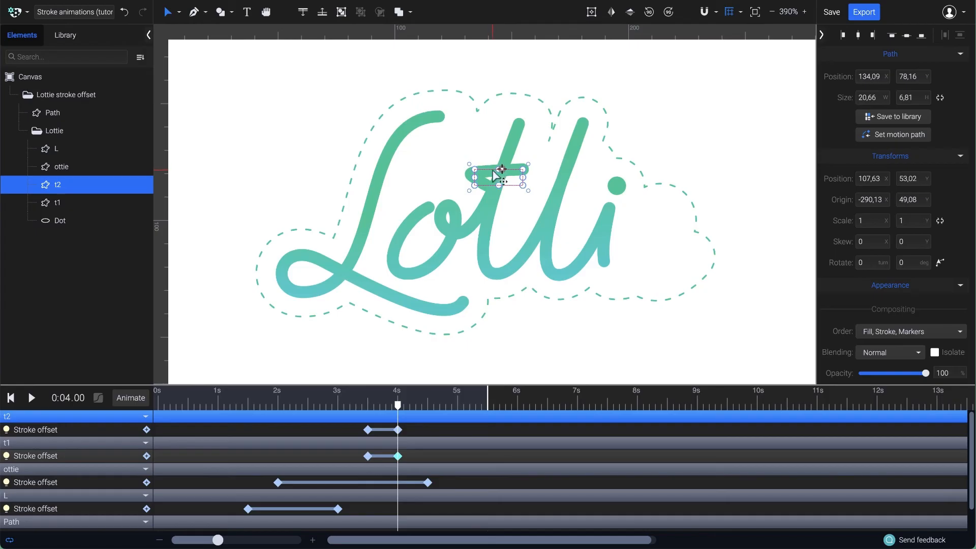
{"action": "mouse_move", "coordinate": [498, 170]}
{"action": "left_mouse_down"}
{"action": "mouse_move", "coordinate": [553, 174]}
{"action": "mouse_move", "coordinate": [561, 166]}
{"action": "left_mouse_up"}
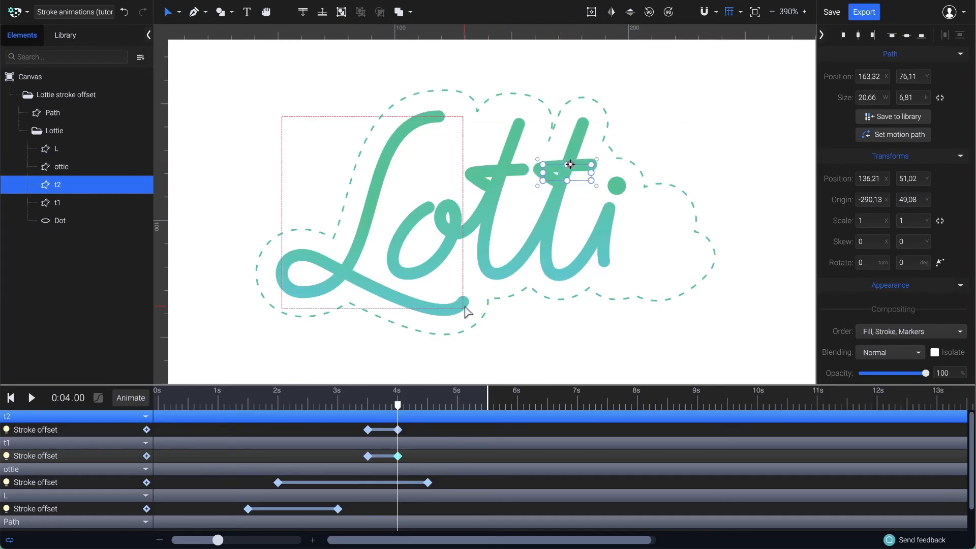
- Shift both t2 stroke offset keyframes to 4 s and 4.5 s, and play back the crossbar timing
{"action": "left_click", "coordinate": [344, 400]}
{"action": "key", "text": "space"}
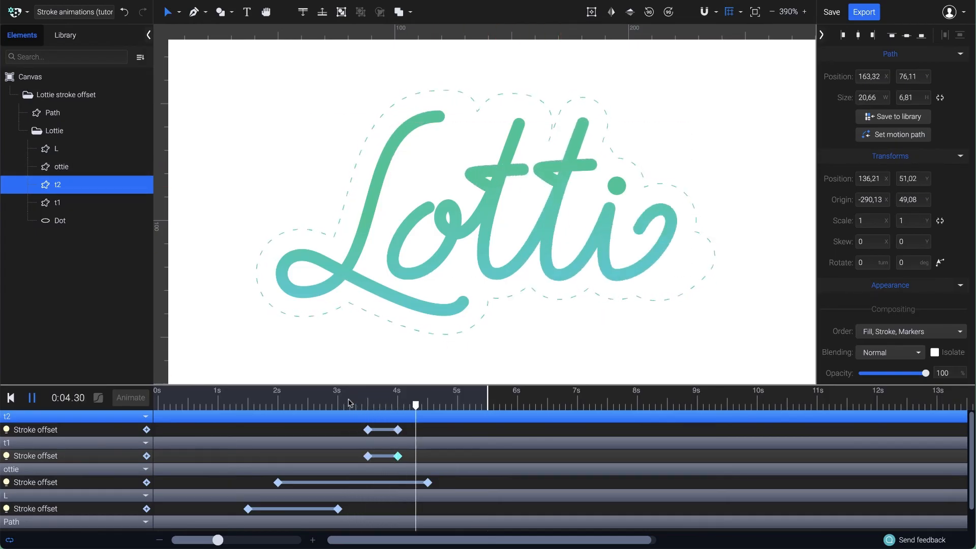
{"action": "key", "text": "space"}
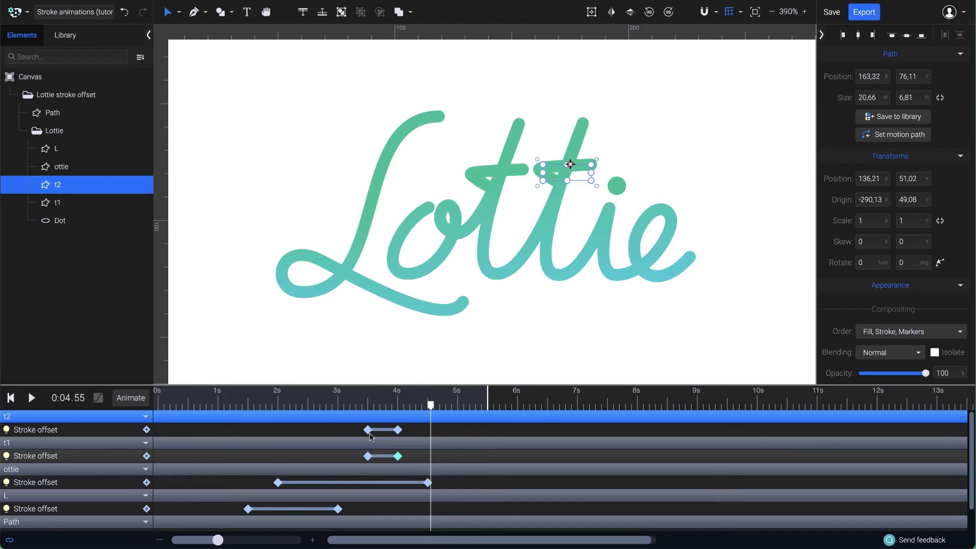
{"action": "left_click_drag", "start_coordinate": [380, 431], "coordinate": [416, 430]}
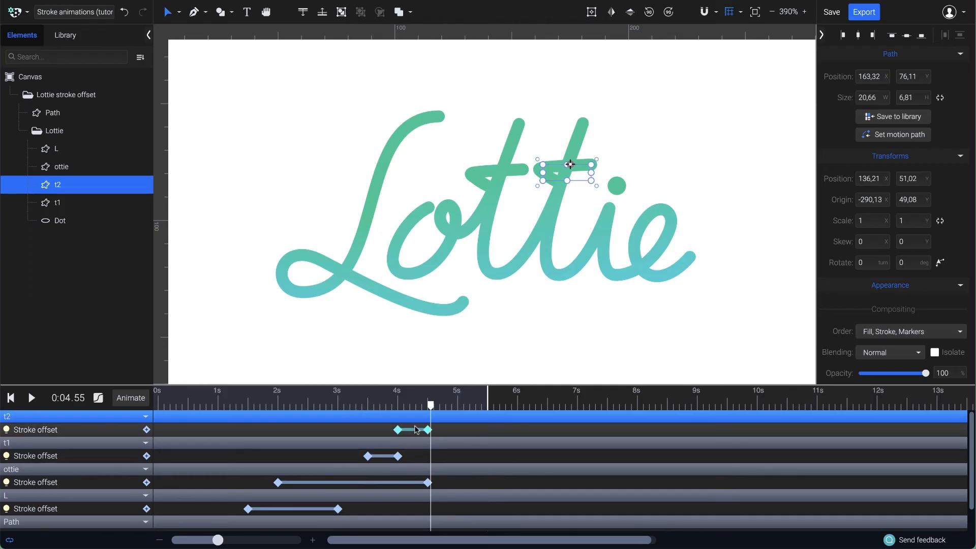
{"action": "left_click", "coordinate": [347, 405]}
{"action": "key", "text": "space"}
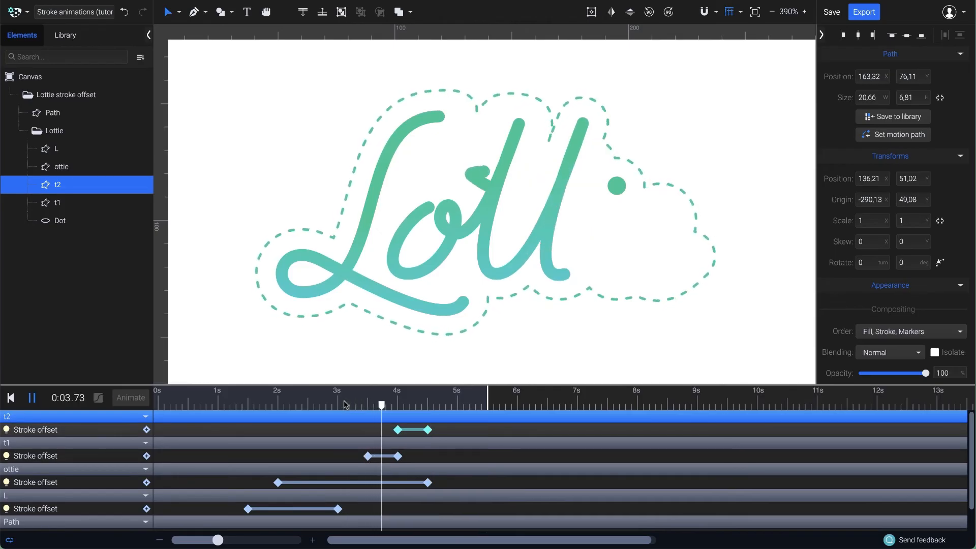
{"action": "key", "text": "space"}
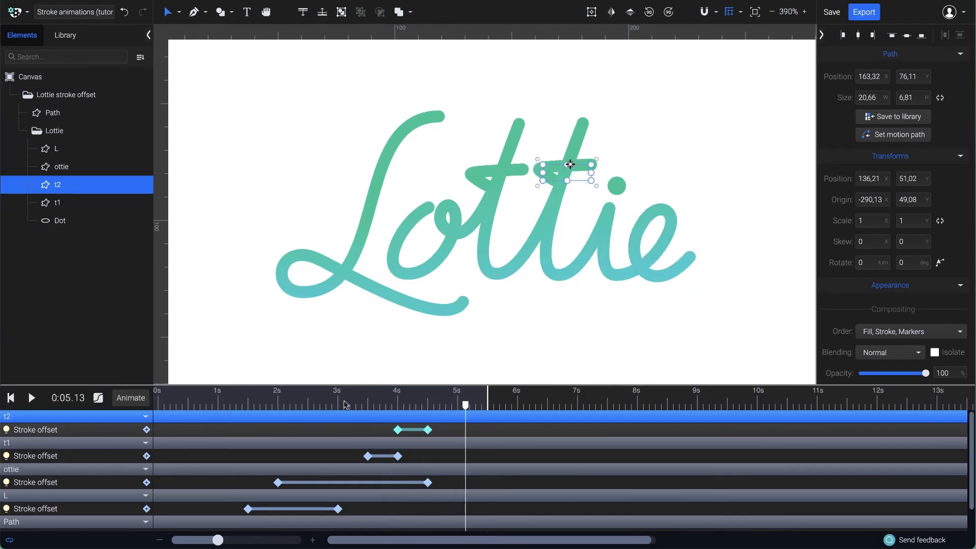
- Add a scale animator to the Dot at 4.5 s, link its X and Y scale, and set the scale to 0
{"action": "left_click", "coordinate": [159, 405]}
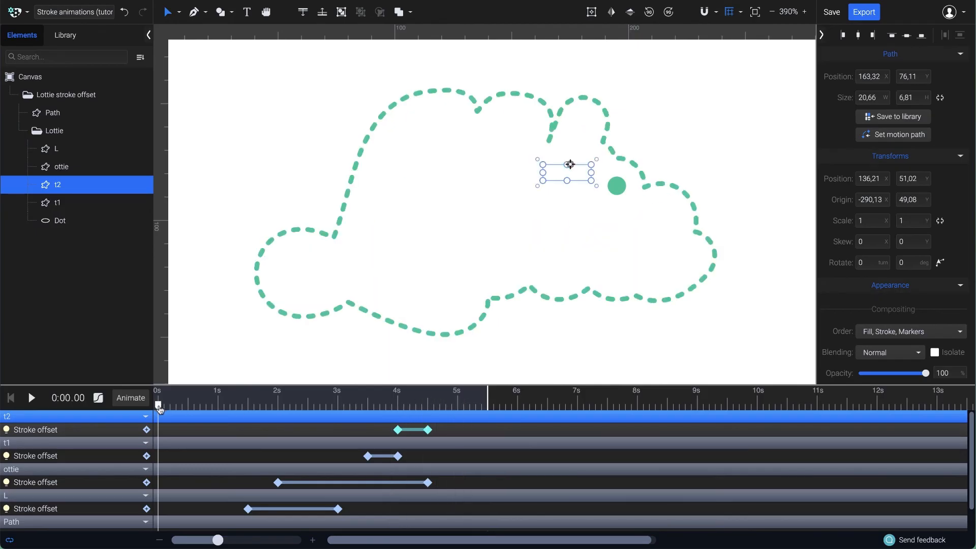
{"action": "left_click", "coordinate": [80, 220]}
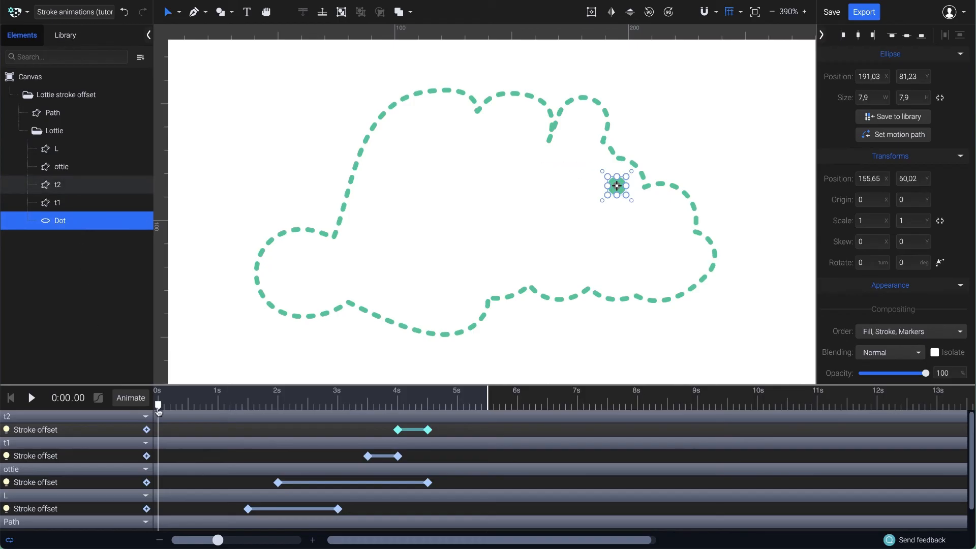
{"action": "left_click_drag", "start_coordinate": [159, 407], "coordinate": [430, 412]}
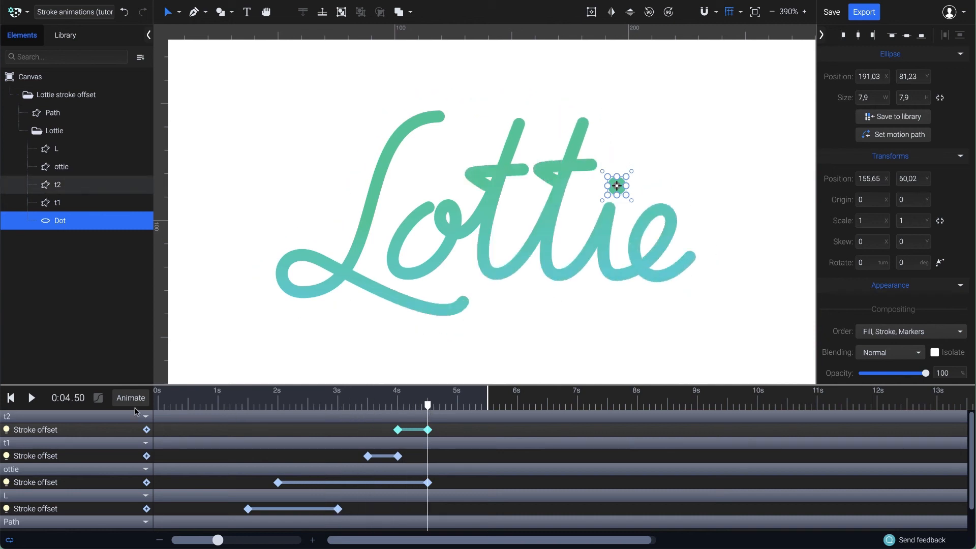
{"action": "left_click", "coordinate": [119, 400]}
{"action": "left_click", "coordinate": [122, 184]}
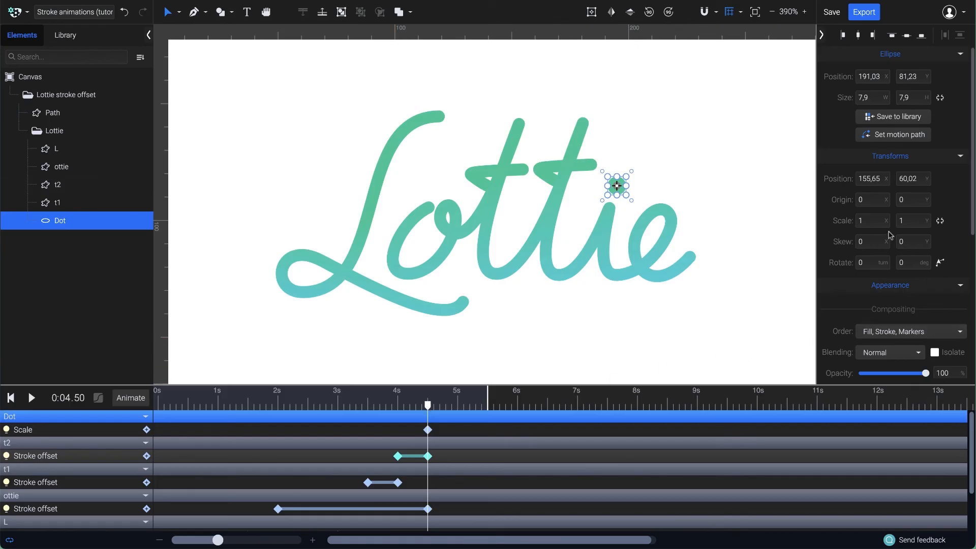
{"action": "left_click", "coordinate": [938, 221]}
{"action": "key", "text": "Return"}
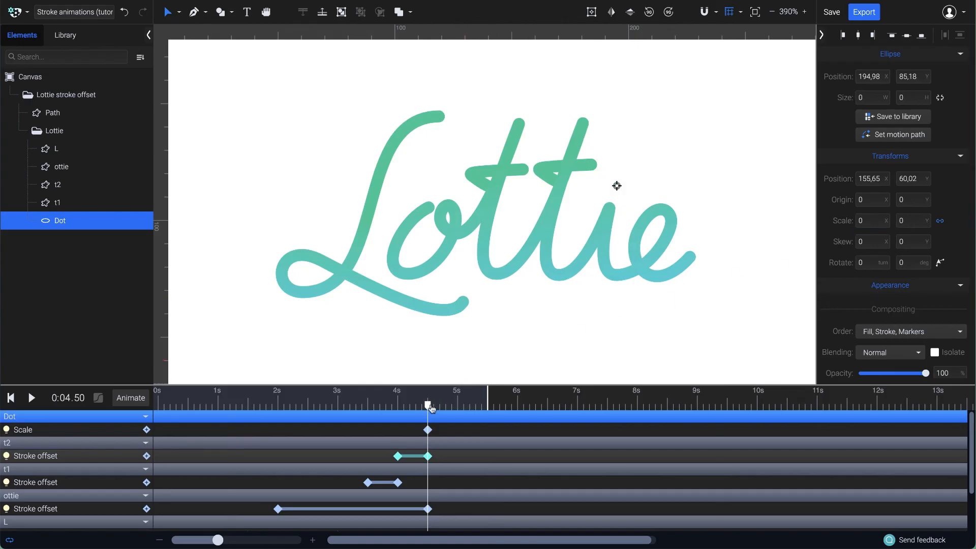
- Add a Dot scale keyframe of 1 at 5 s and play back the whole animation from the start
{"action": "left_click_drag", "start_coordinate": [429, 408], "coordinate": [460, 409]}
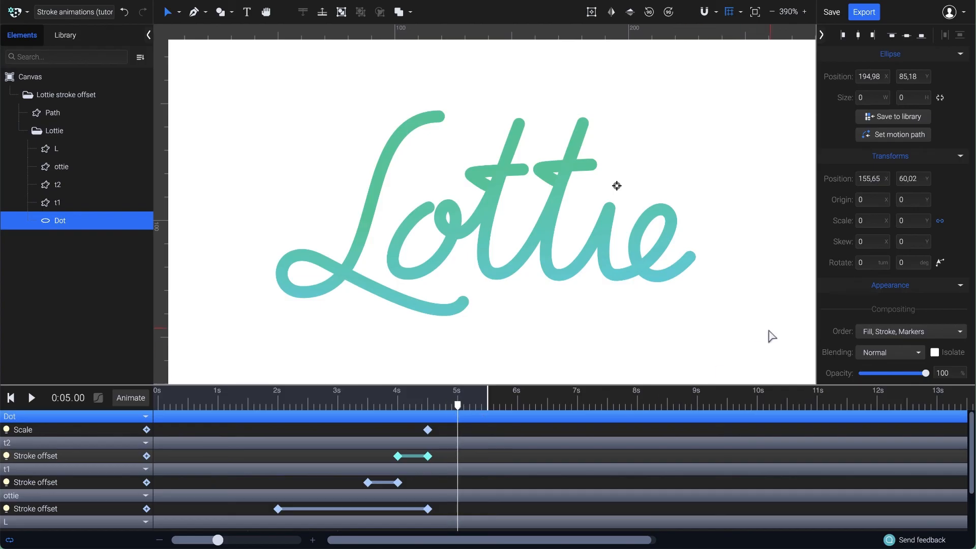
{"action": "left_click", "coordinate": [870, 221]}
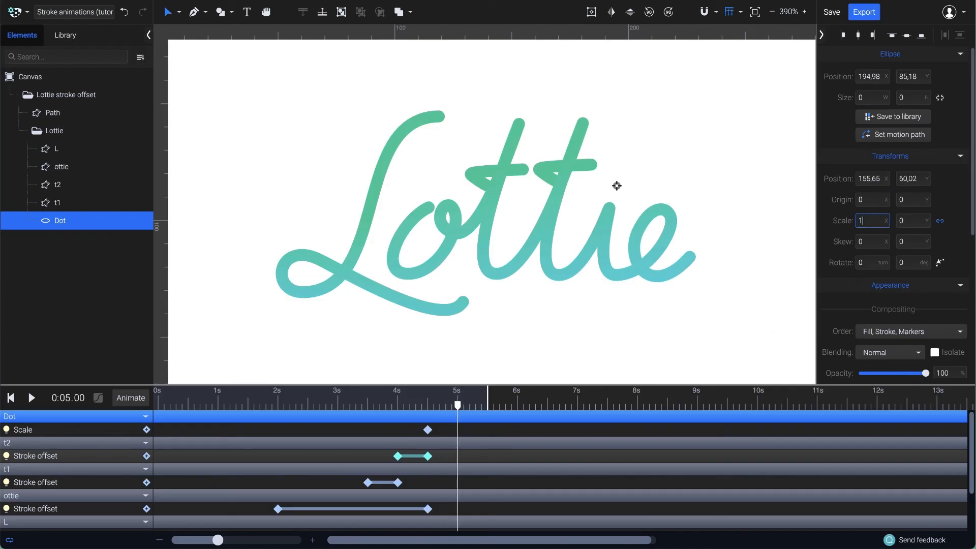
{"action": "type", "text": "1"}
{"action": "key", "text": "Return"}
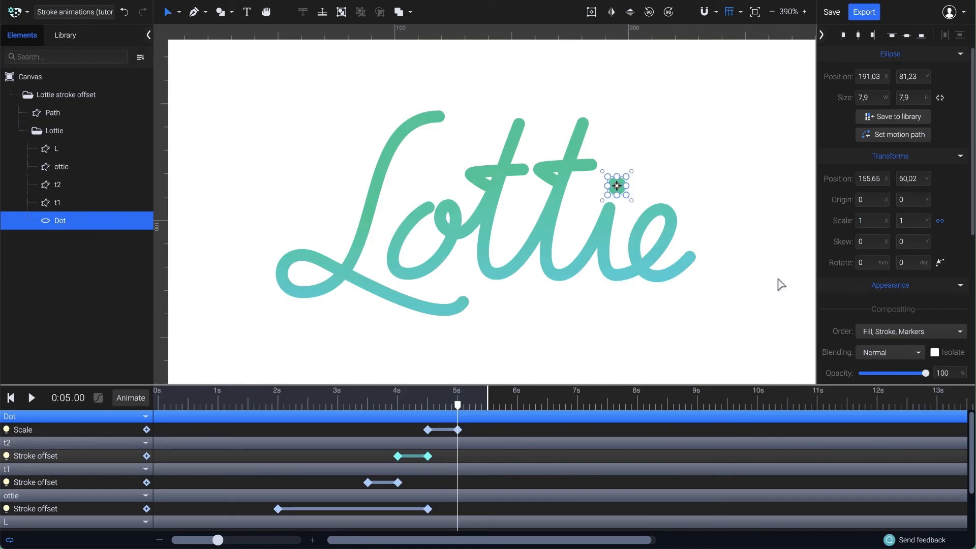
{"action": "left_click", "coordinate": [159, 407]}
{"action": "key", "text": "space"}
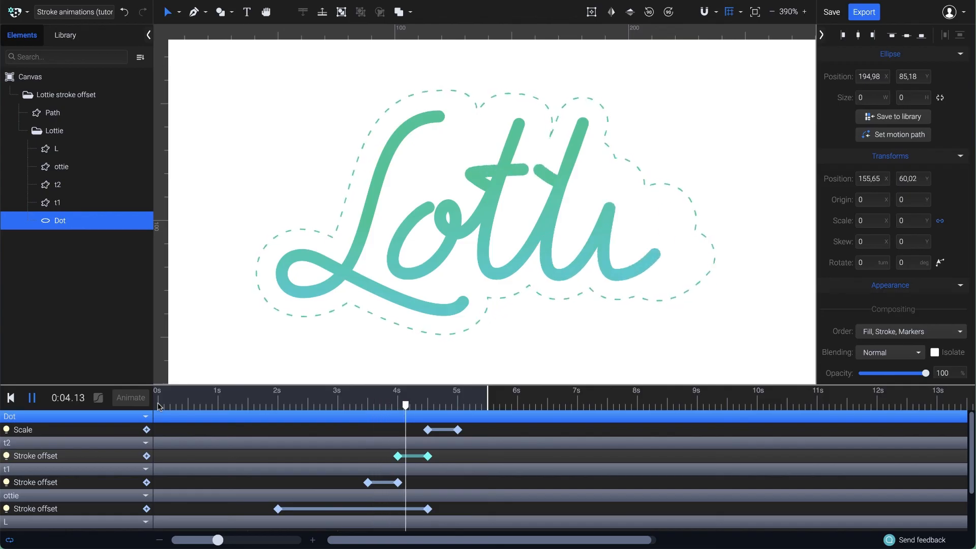
{"action": "key", "text": "space"}
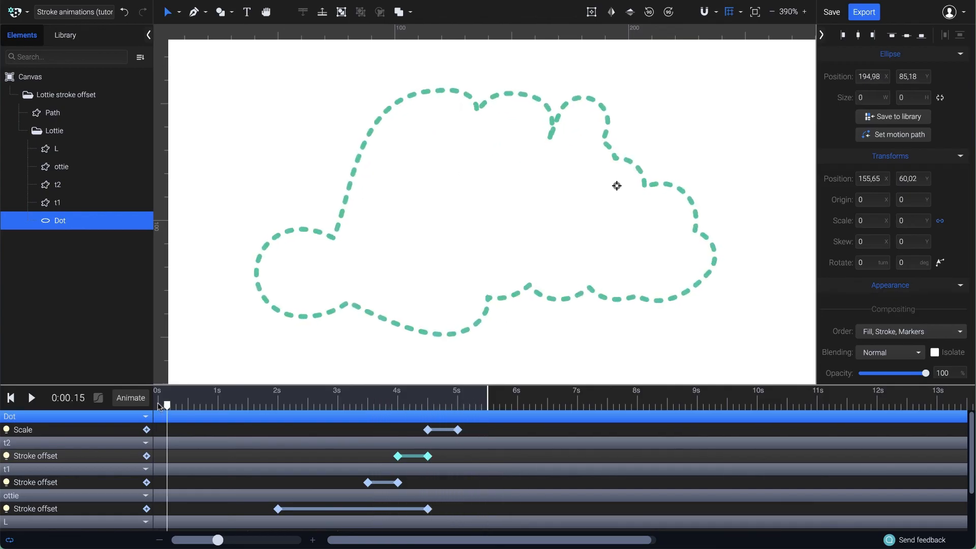
- Shift the dashed outline Path's stroke width keyframes earlier, to about 2.1 s and 3.6 s, and return to 0 s
{"action": "left_click", "coordinate": [523, 292]}
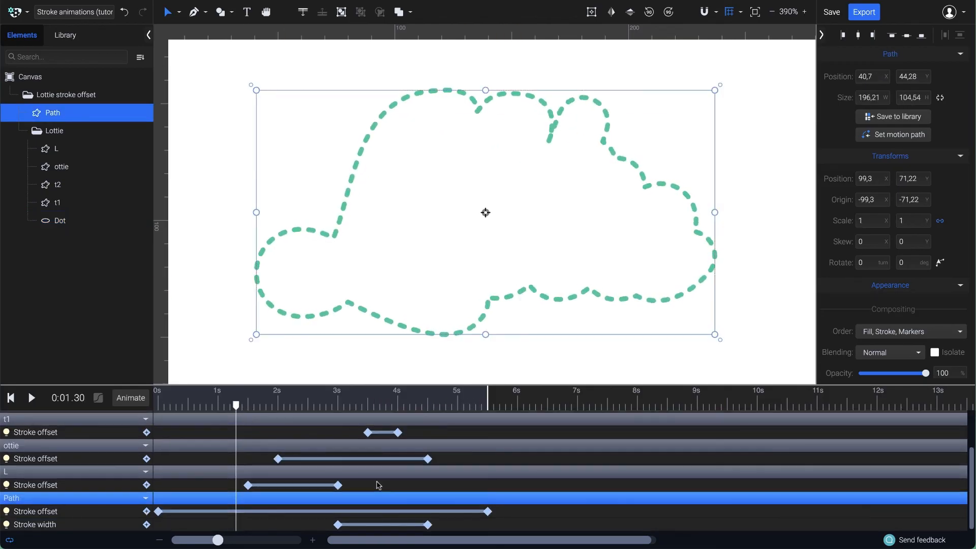
{"action": "left_click_drag", "start_coordinate": [361, 529], "coordinate": [306, 529]}
{"action": "mouse_move", "coordinate": [236, 405]}
{"action": "left_mouse_down"}
{"action": "mouse_move", "coordinate": [349, 407]}
{"action": "mouse_move", "coordinate": [192, 405]}
{"action": "mouse_move", "coordinate": [429, 405]}
{"action": "mouse_move", "coordinate": [159, 405]}
{"action": "left_mouse_up"}
- Select the L, ottie, t1 and t2 stroke offset and Dot scale keyframes together and apply Ease In Cubic easing
{"action": "left_click_drag", "start_coordinate": [179, 385], "coordinate": [179, 302]}
{"action": "left_click", "coordinate": [91, 455]}
{"action": "left_click", "coordinate": [92, 427], "text": "shift"}
{"action": "left_click", "coordinate": [92, 401], "text": "shift"}
{"action": "left_click", "coordinate": [94, 376], "text": "shift"}
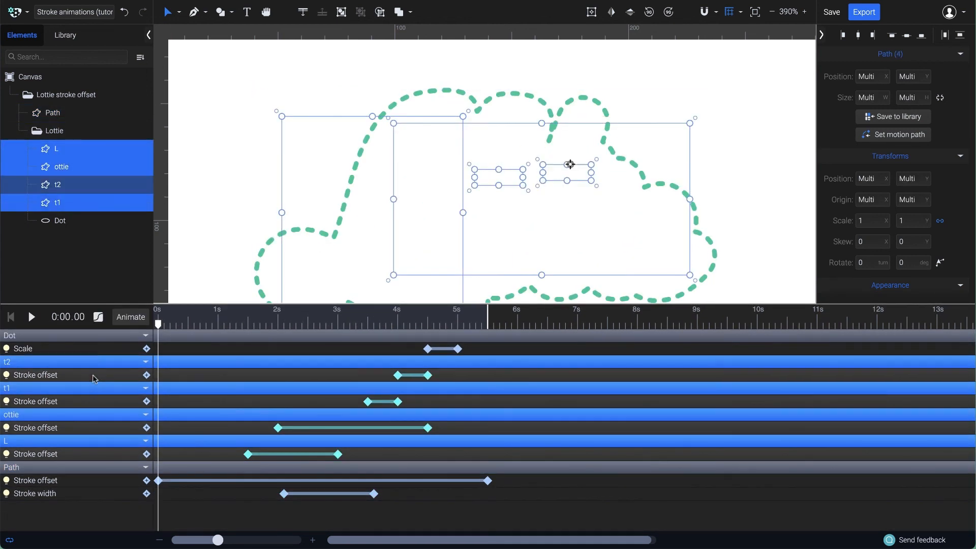
{"action": "left_click", "coordinate": [93, 350], "text": "shift"}
{"action": "left_click", "coordinate": [99, 317]}
{"action": "scroll", "coordinate": [158, 264], "scroll_direction": "down", "scroll_amount": 3}
{"action": "left_click", "coordinate": [157, 273]}
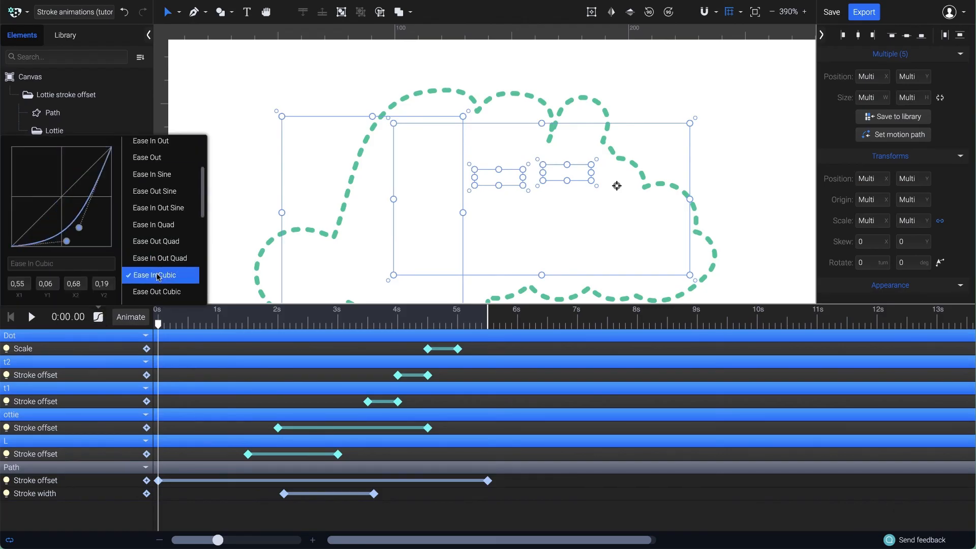
- Switch the selected keyframes to a different easing preset, adjust both handles of its curve, and play back the animation
{"action": "scroll", "coordinate": [160, 264], "scroll_direction": "down", "scroll_amount": 3}
{"action": "left_click", "coordinate": [162, 251]}
{"action": "left_click", "coordinate": [160, 277]}
{"action": "left_click_drag", "start_coordinate": [87, 246], "coordinate": [45, 247]}
{"action": "left_click_drag", "start_coordinate": [35, 146], "coordinate": [43, 147]}
{"action": "left_click", "coordinate": [31, 364]}
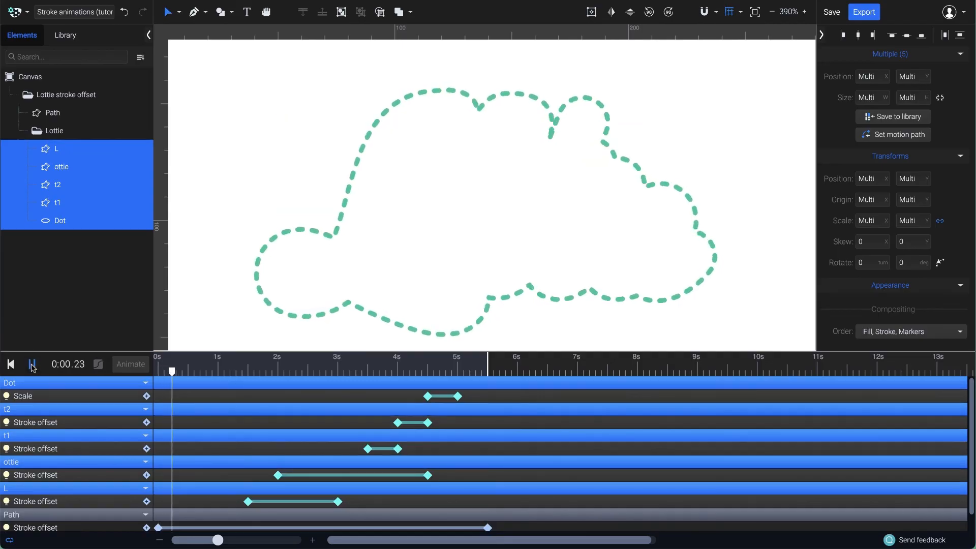